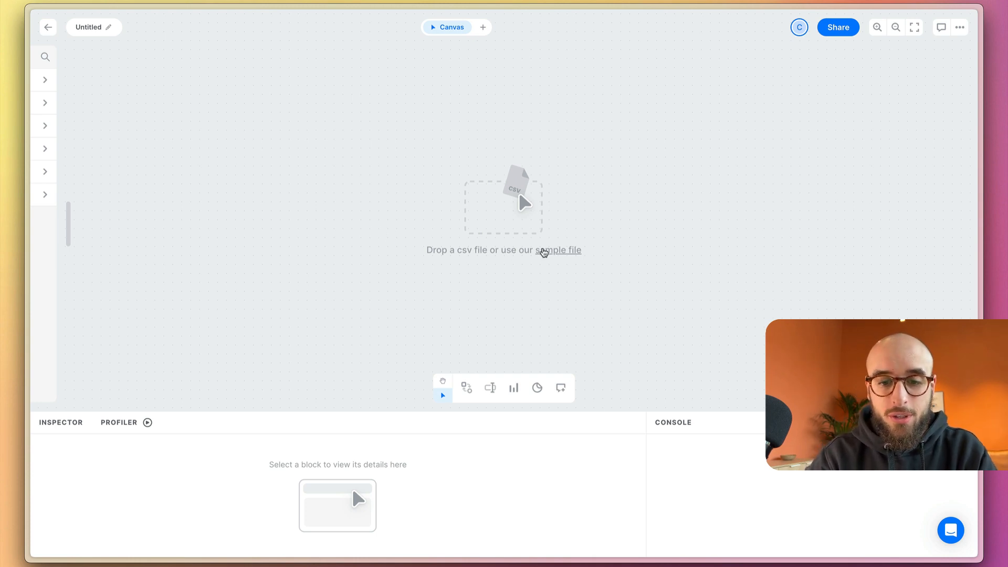
Load the sample CSV file onto the canvas and look through its columns from id to production countries and seasons
click(544, 253)
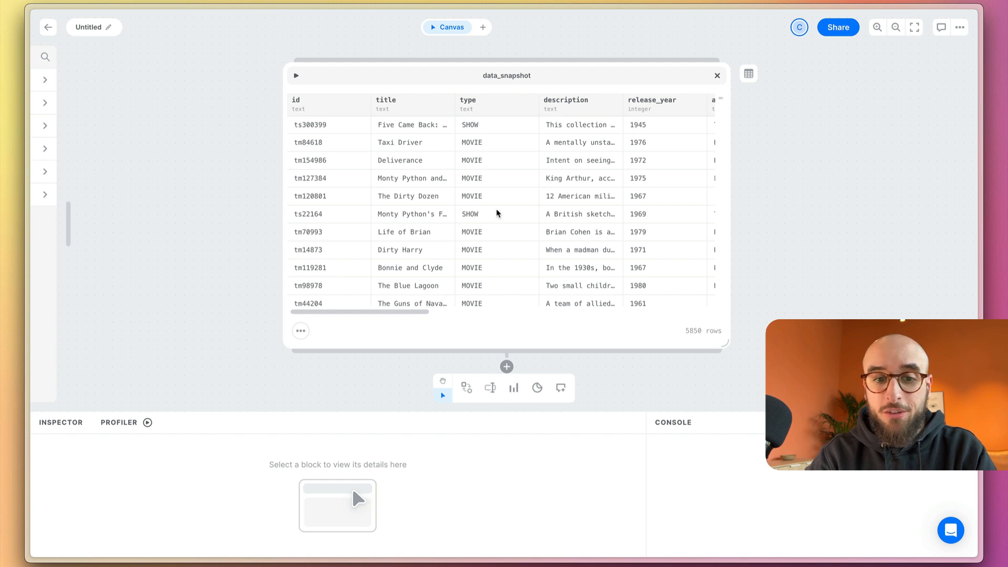
scroll(508, 224, right, 10)
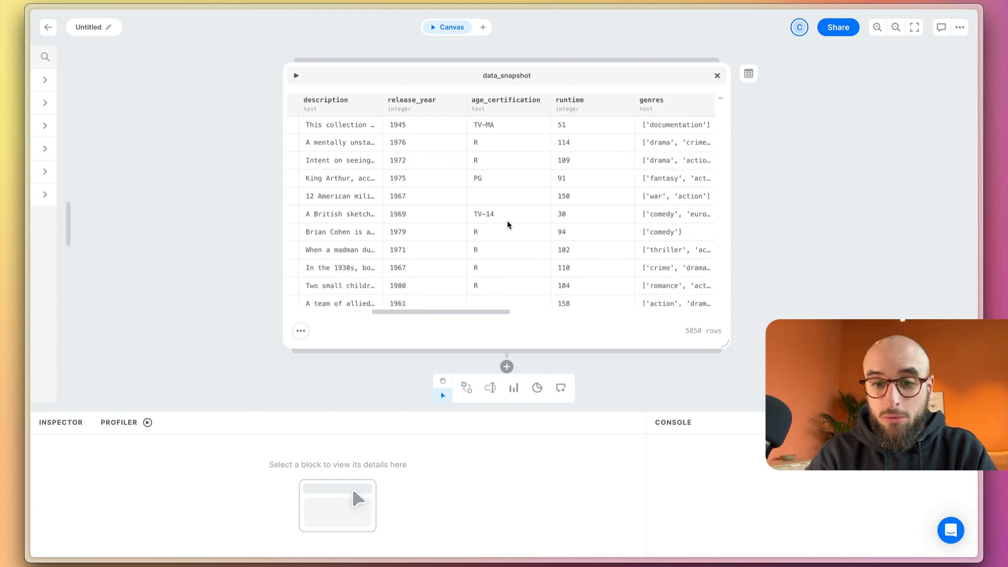
scroll(508, 225, left, 10)
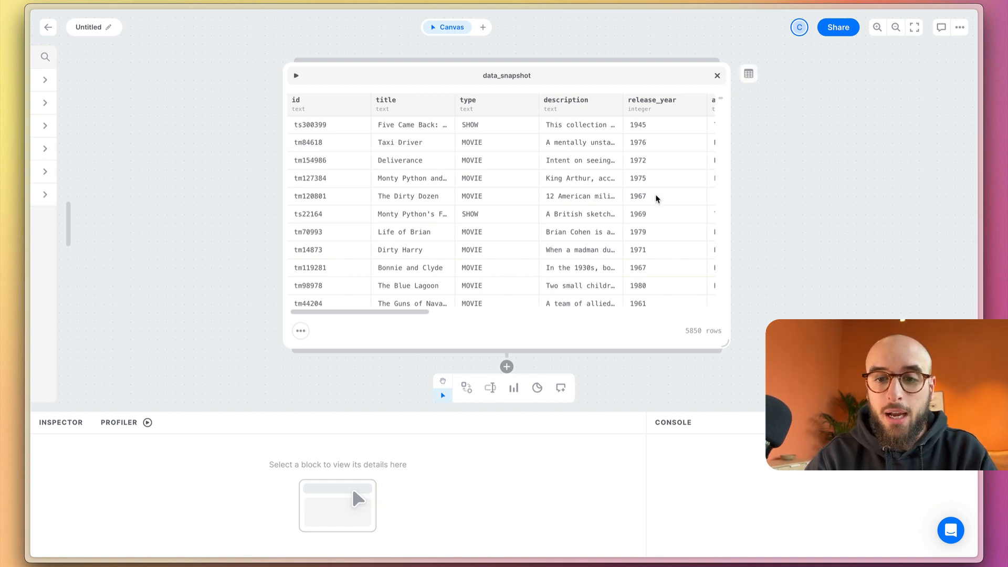
scroll(657, 198, right, 5)
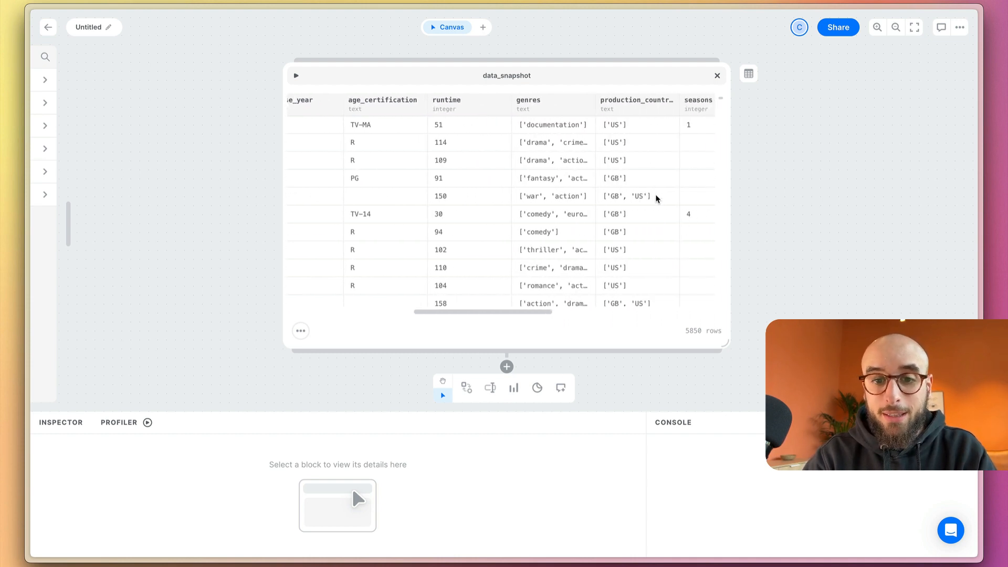
drag(478, 134, 480, 286)
click(459, 176)
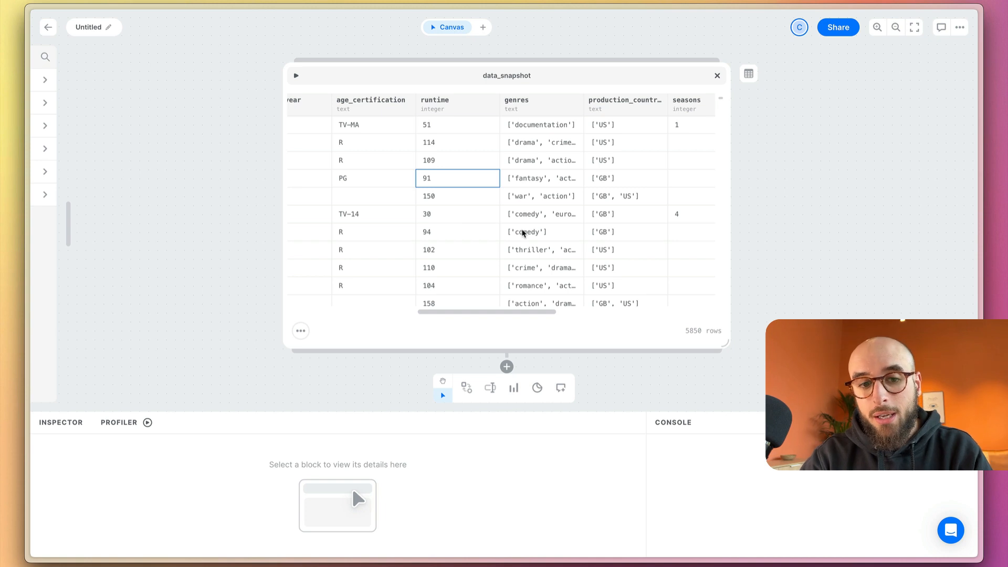
scroll(423, 178, left, 5)
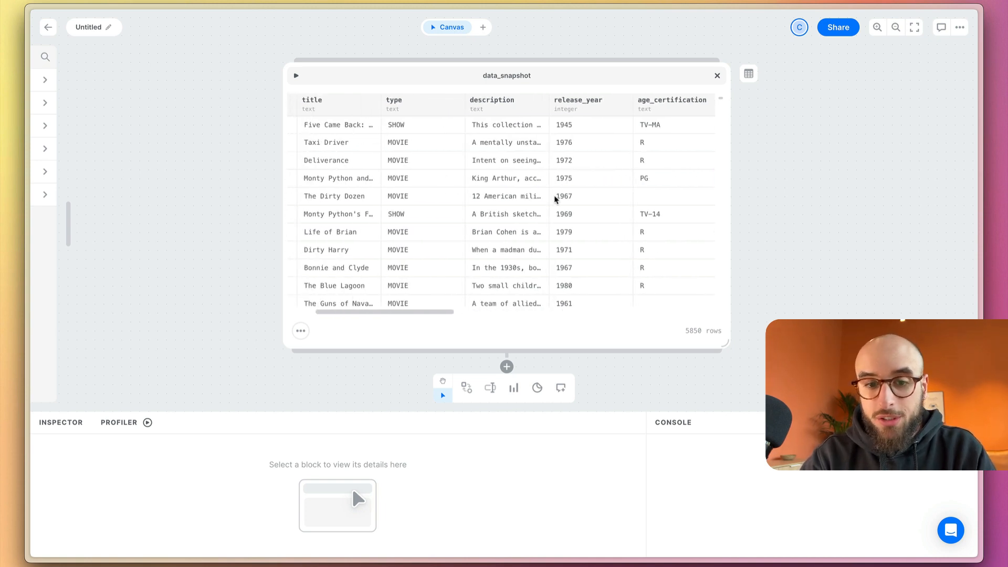
scroll(514, 249, right, 5)
scroll(515, 249, right, 3)
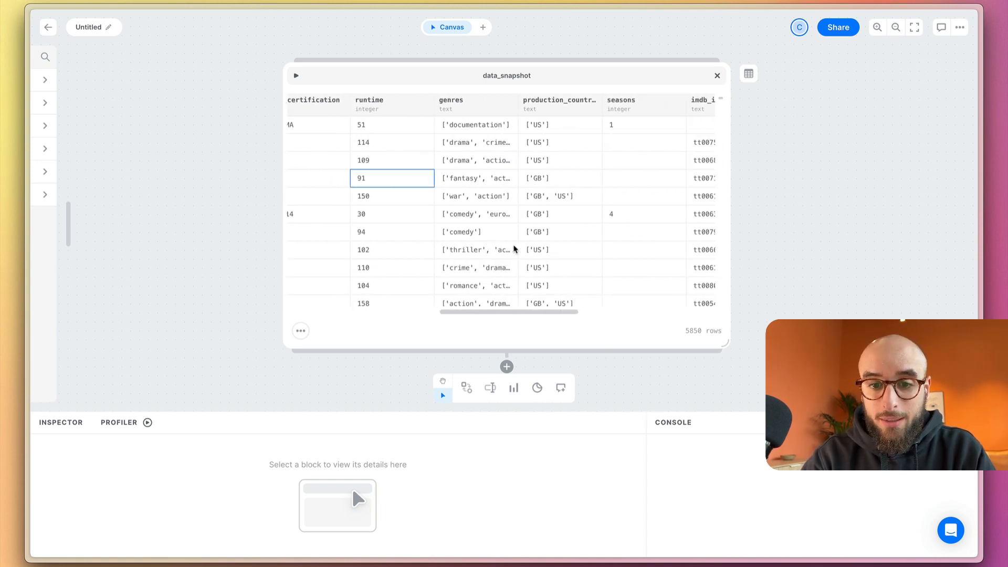
Add a SQL code block fed by the data snapshot and enlarge it
scroll(855, 228, down, 5)
scroll(855, 228, right, 3)
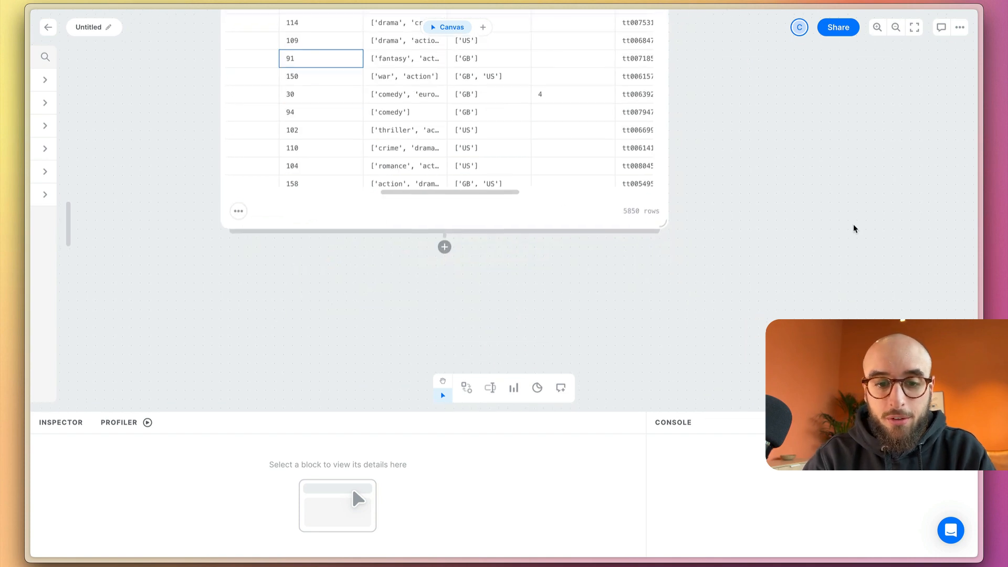
click(444, 247)
click(433, 405)
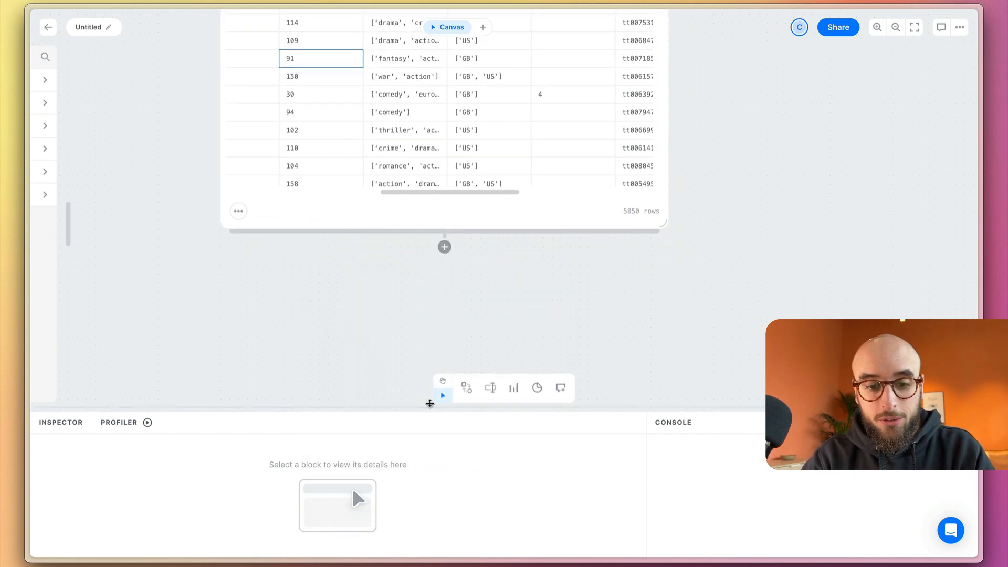
drag(560, 158, 490, 126)
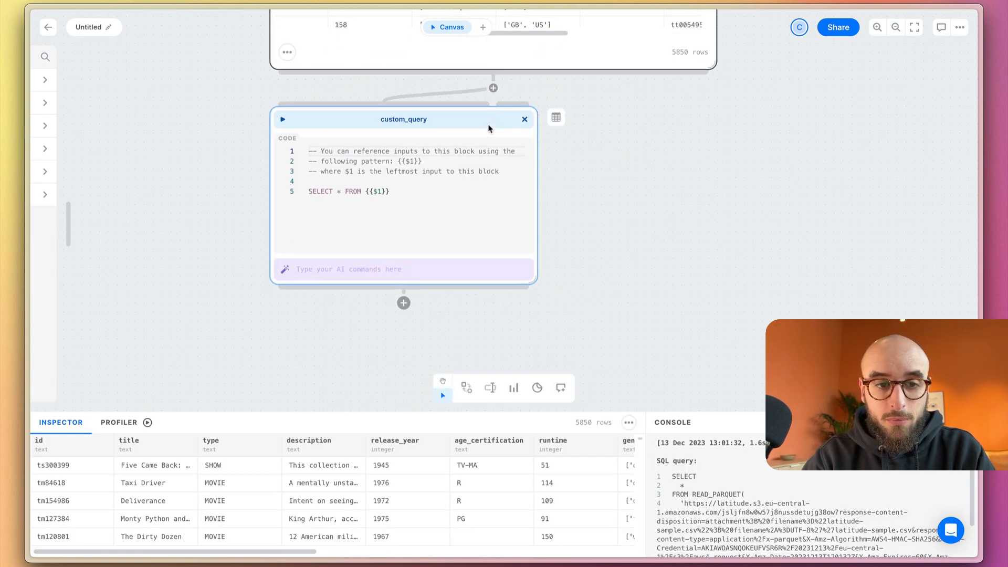
drag(533, 281, 671, 367)
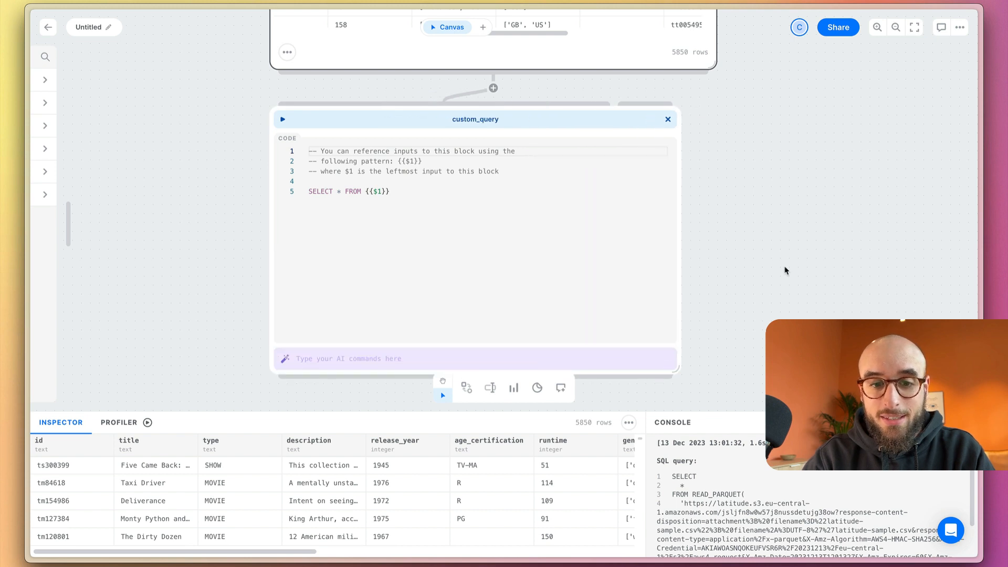
Ask the code block's AI to "show me the null percentage in the description, imdb_id, and runtime columns"
click(583, 296)
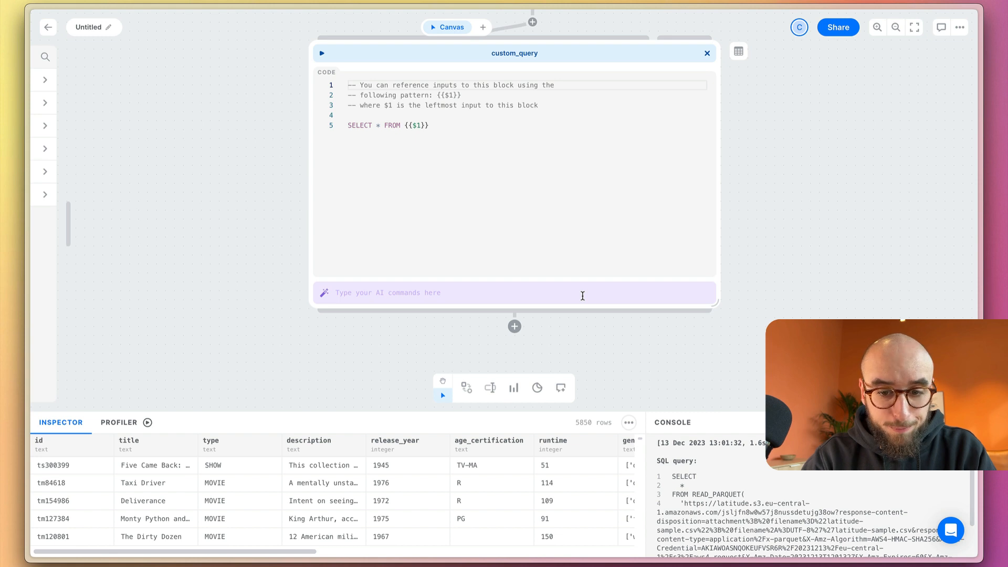
text(show me the null percentage in the description, imdb_id, and runtime columns)
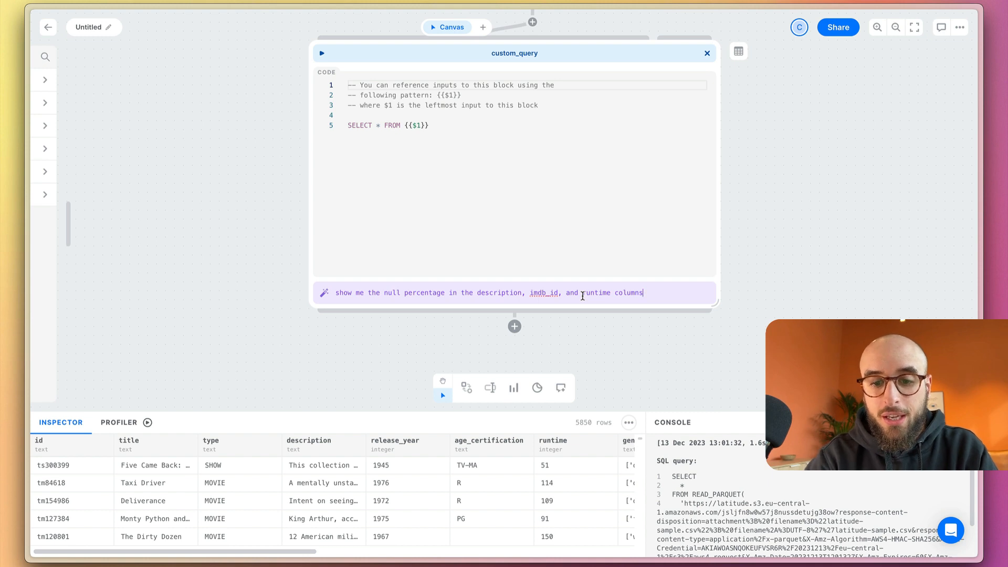
double_click(494, 291)
double_click(546, 292)
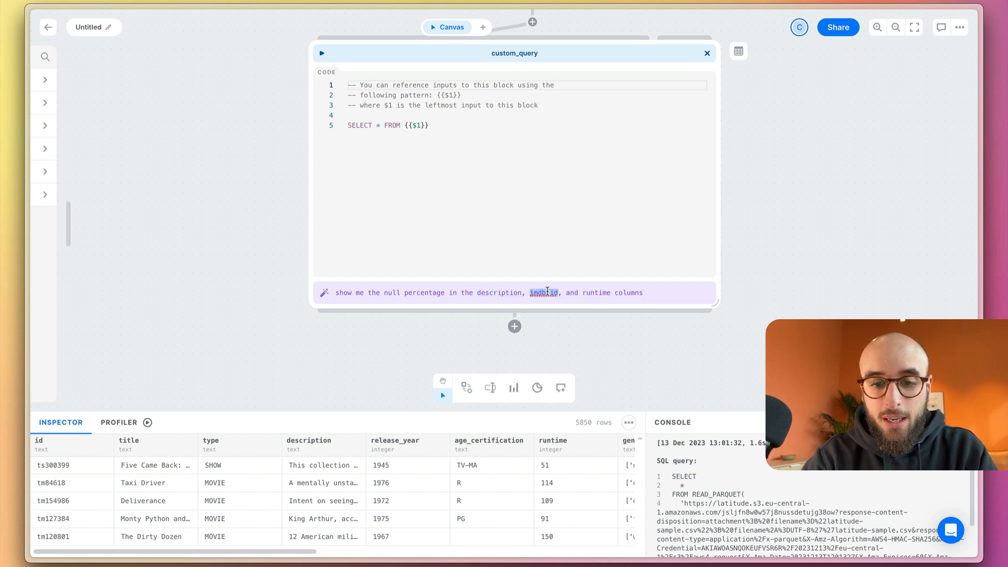
double_click(603, 293)
click(670, 294)
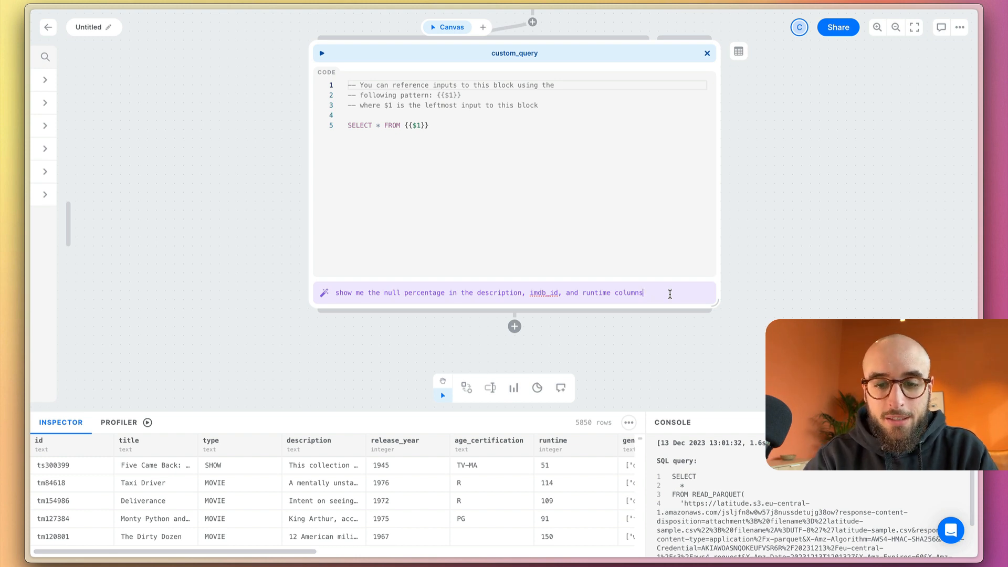
key(Return)
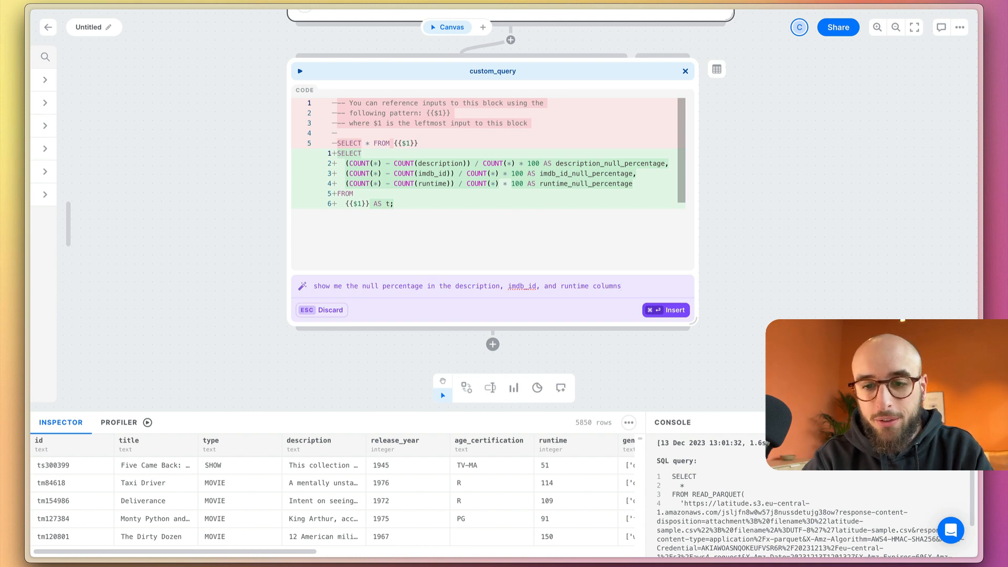
Compare the proposed SQL with the source table, insert it into custom_query and run the block
scroll(862, 164, up, 6)
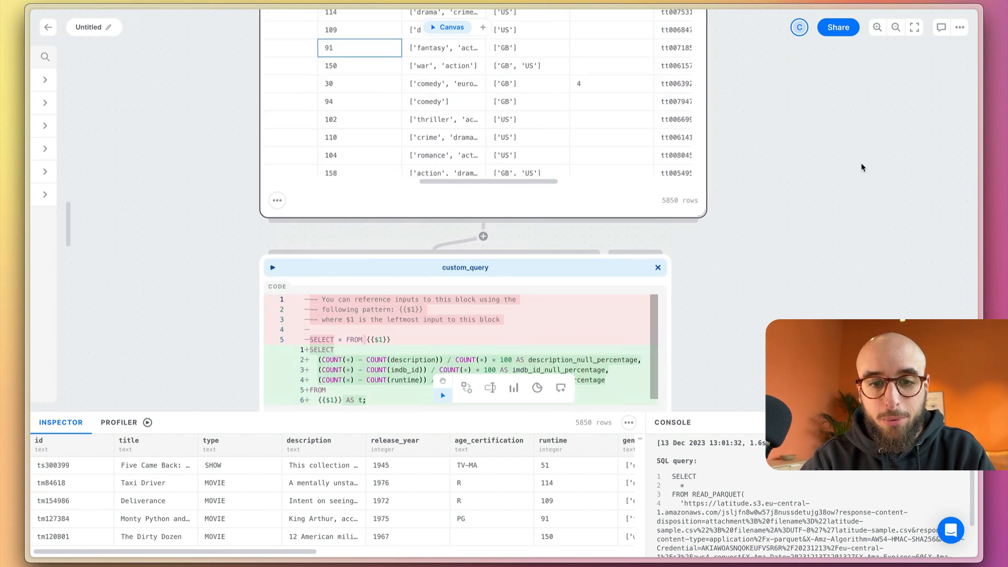
scroll(465, 205, left, 5)
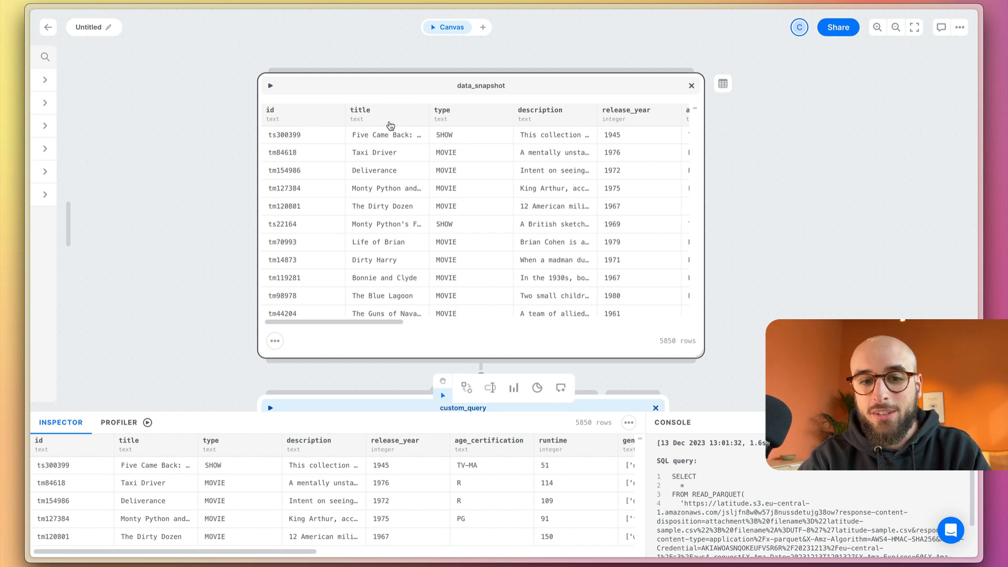
scroll(836, 218, down, 5)
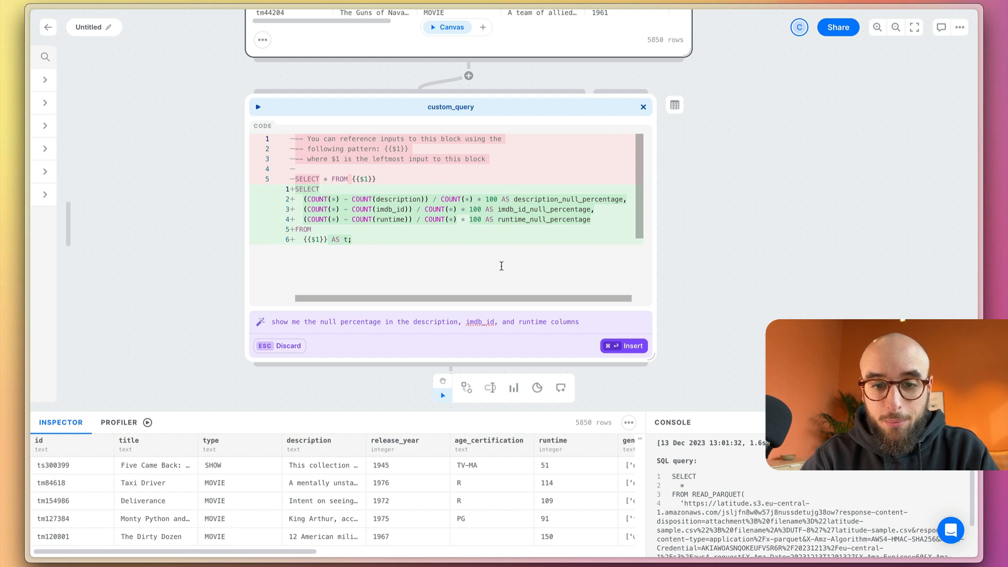
scroll(760, 277, down, 1)
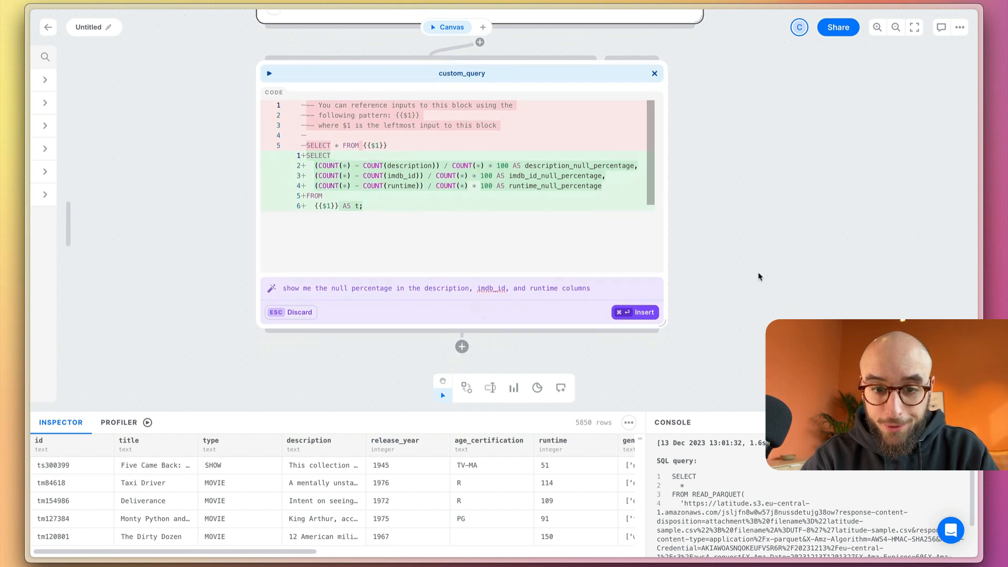
click(651, 313)
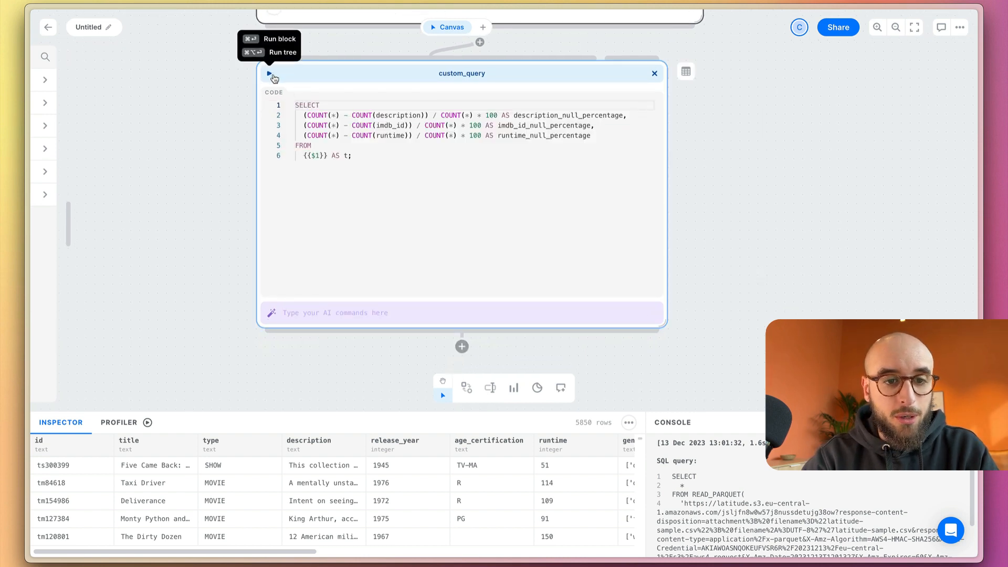
click(270, 74)
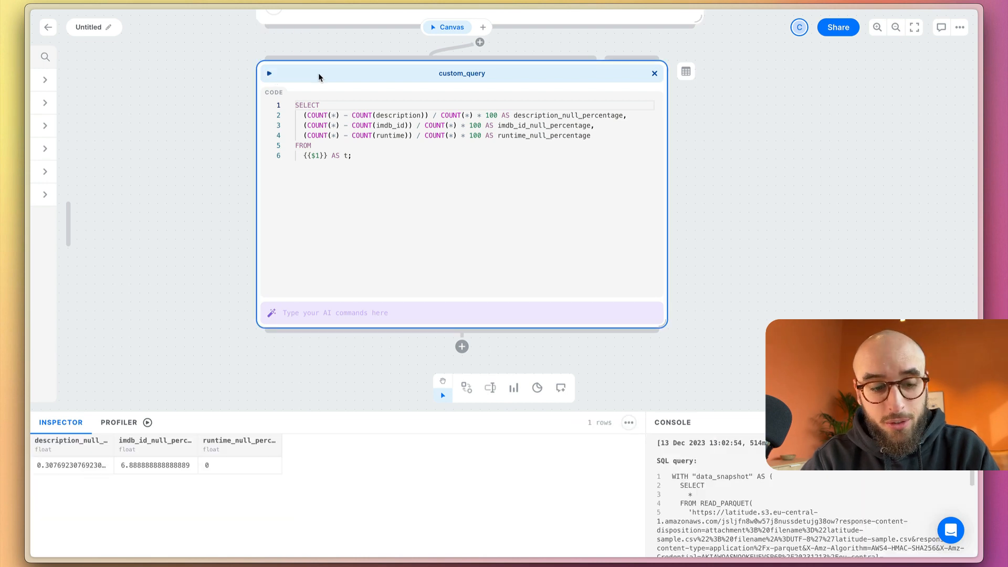
Check the null percentages for description, imdb_id and runtime in the query result
click(49, 470)
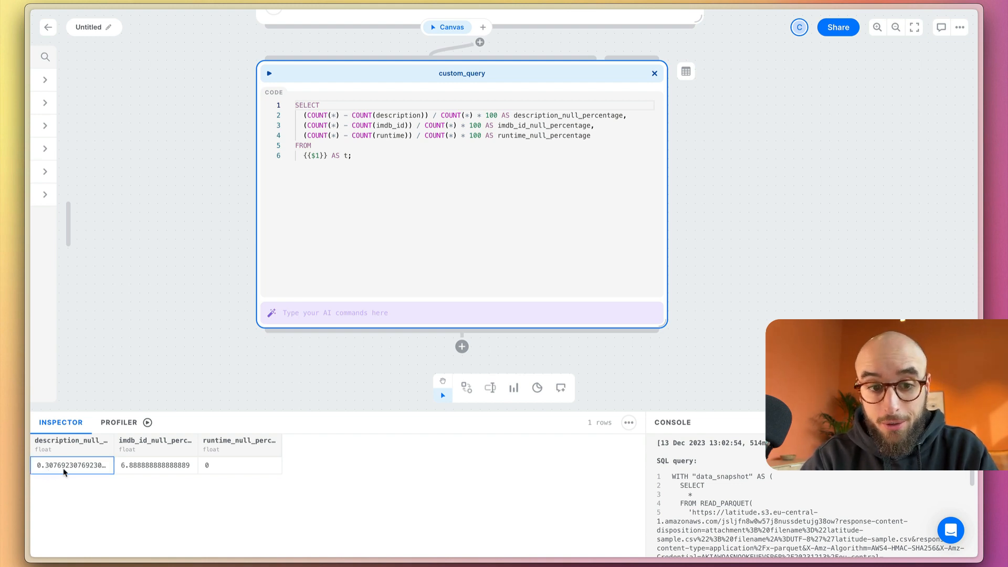
click(138, 469)
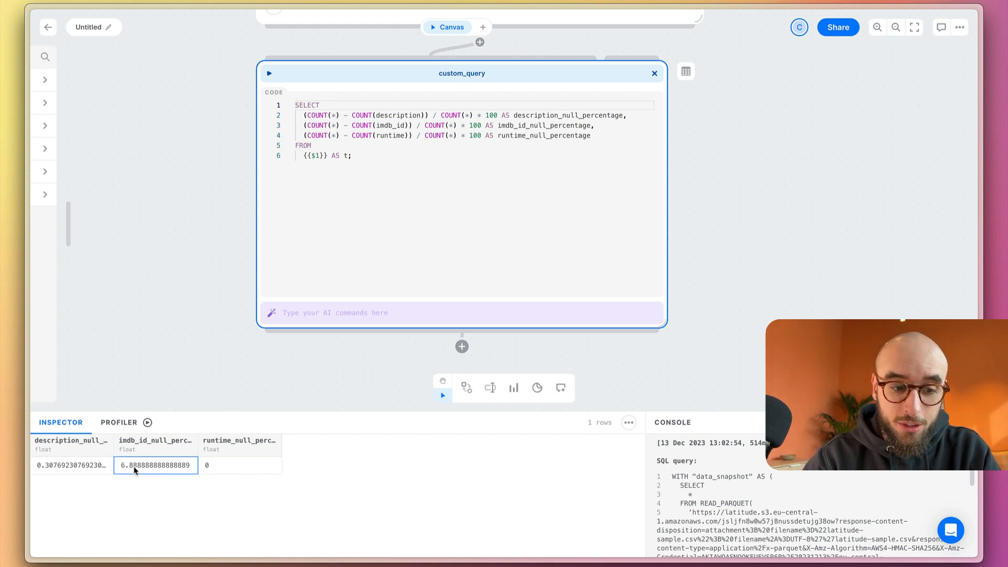
click(225, 465)
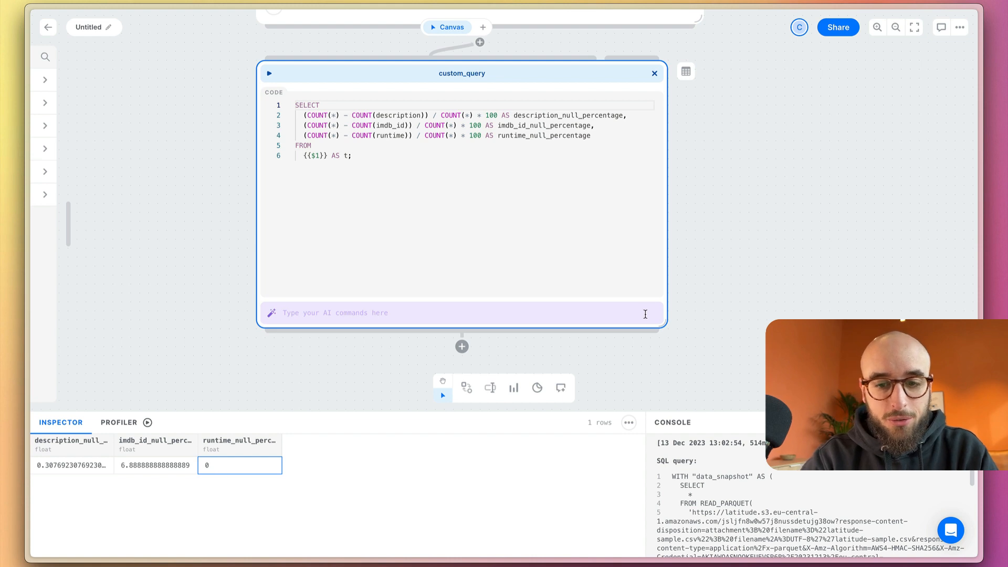
Reduce the height of the custom_query block and move it aside to free space under the data snapshot
drag(645, 322, 645, 232)
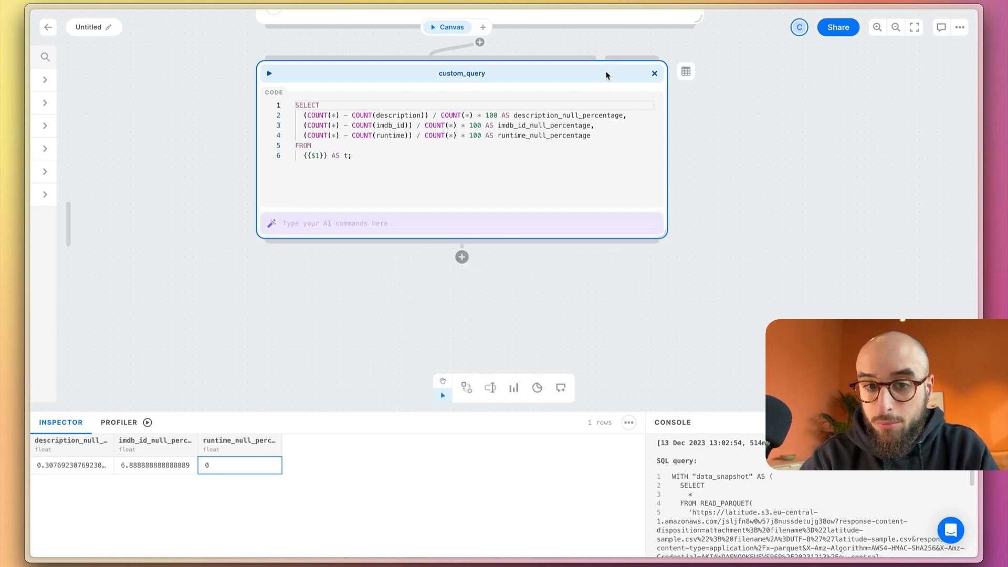
drag(607, 73, 340, 111)
scroll(594, 211, left, 3)
scroll(595, 211, up, 2)
scroll(594, 209, right, 4)
scroll(594, 209, down, 2)
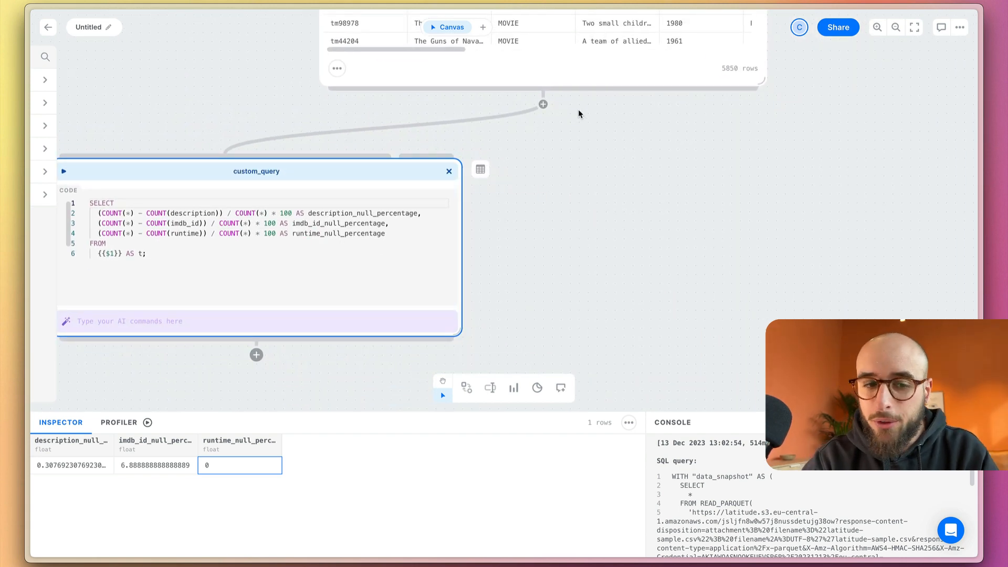
Add a second code block fed by the data snapshot and enlarge it
scroll(576, 193, left, 3)
scroll(576, 192, down, 2)
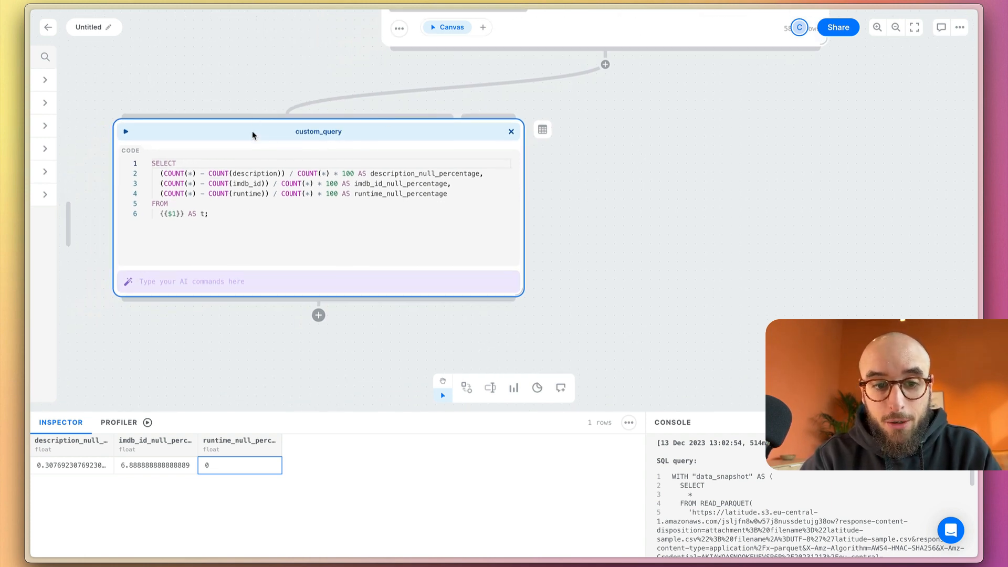
scroll(691, 172, right, 6)
scroll(690, 171, up, 1)
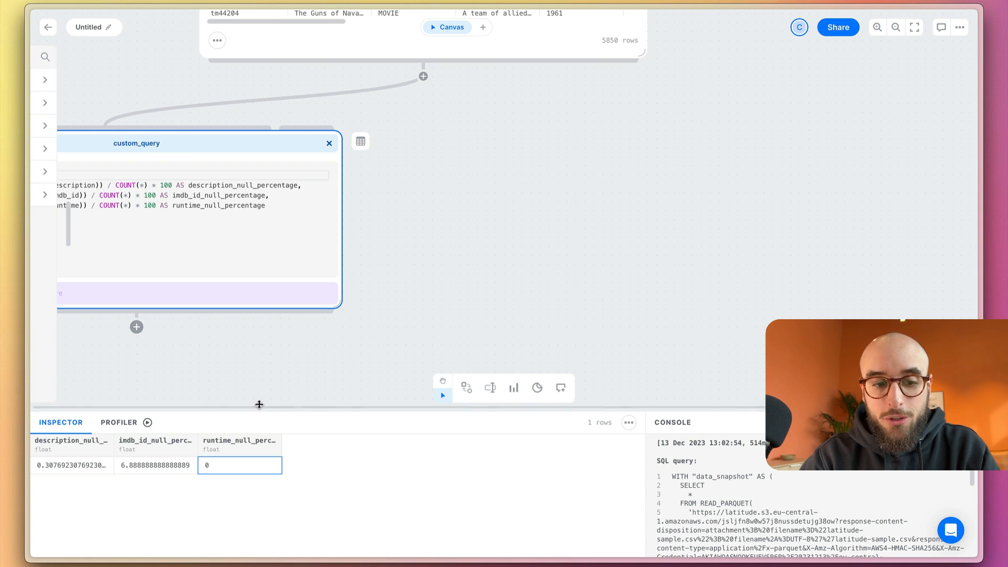
click(425, 77)
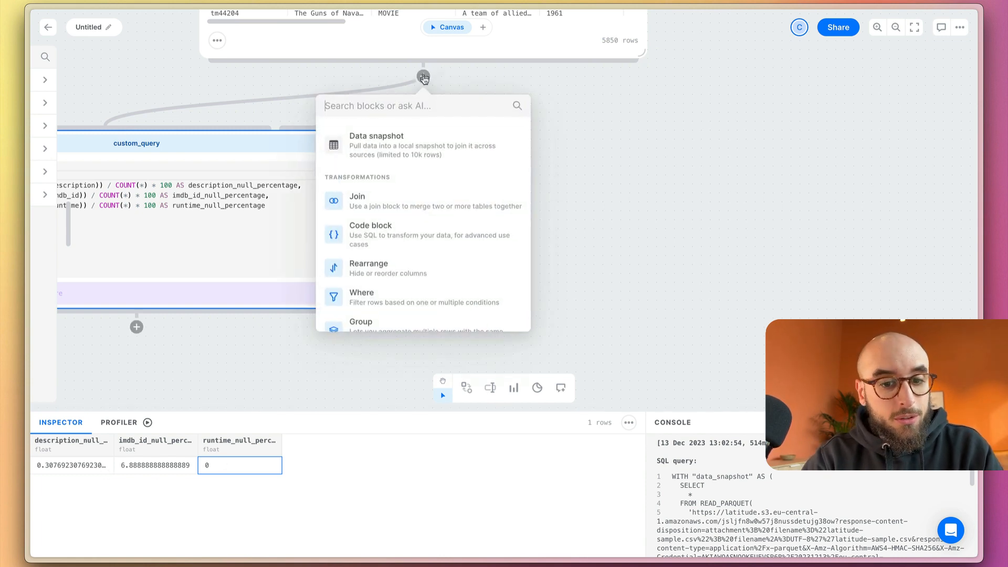
click(445, 246)
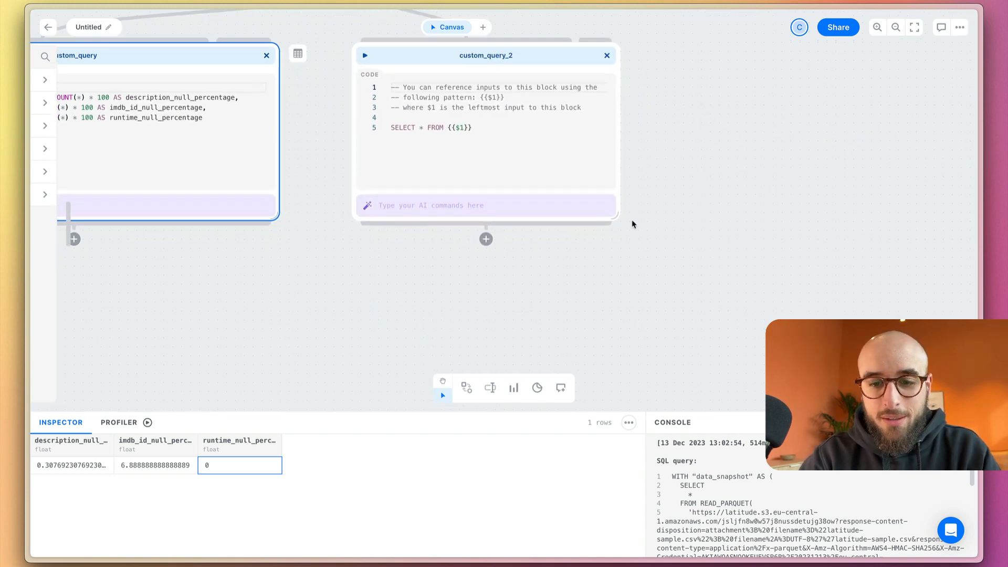
drag(612, 219, 672, 300)
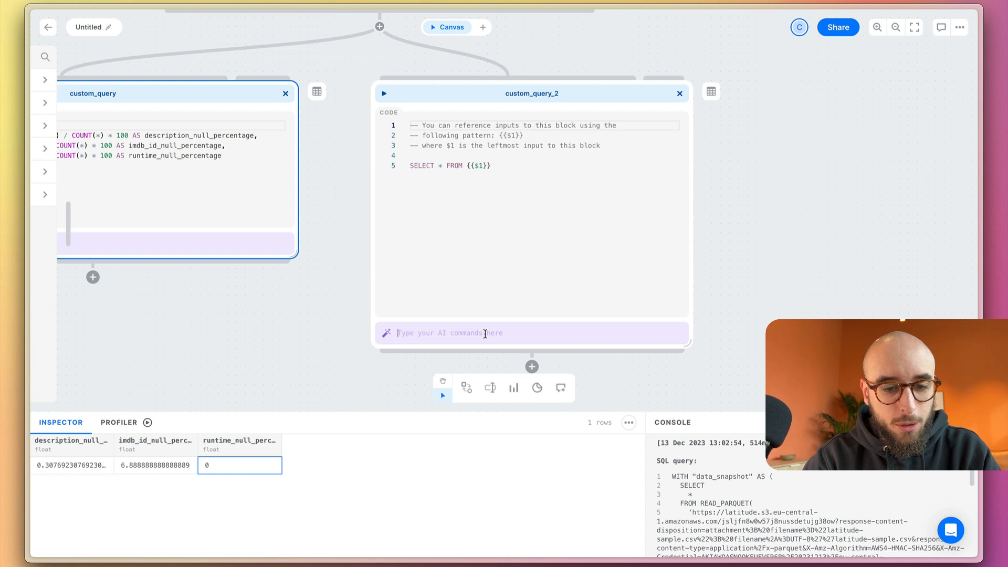
Widen custom_query_2 and ask its AI: "I want to build a histogram: group the runtime in 8 buckets using its min and max values"
text(histogram: group the runtime in 8 buckets using its min and max values)
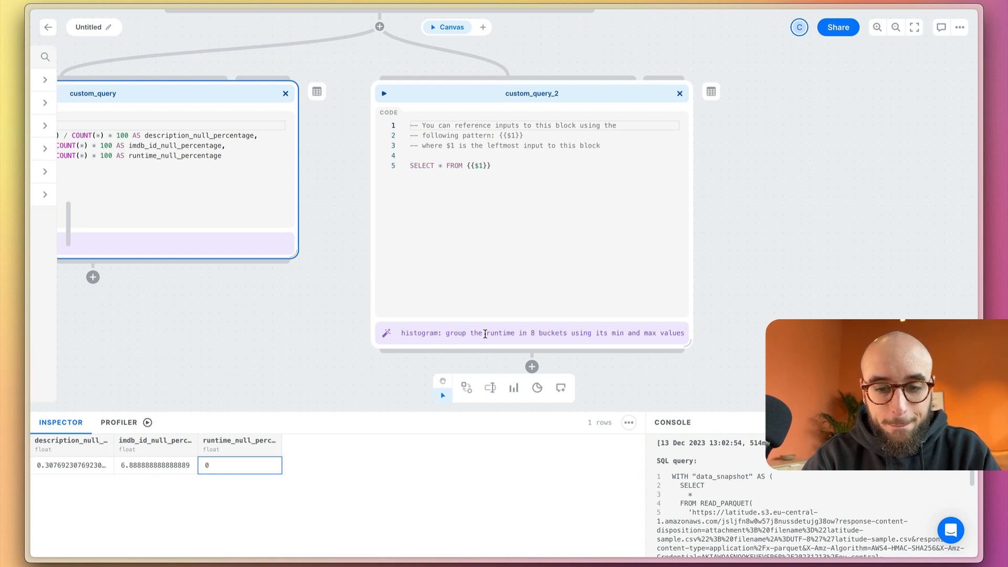
drag(690, 288, 825, 290)
scroll(309, 352, right, 2)
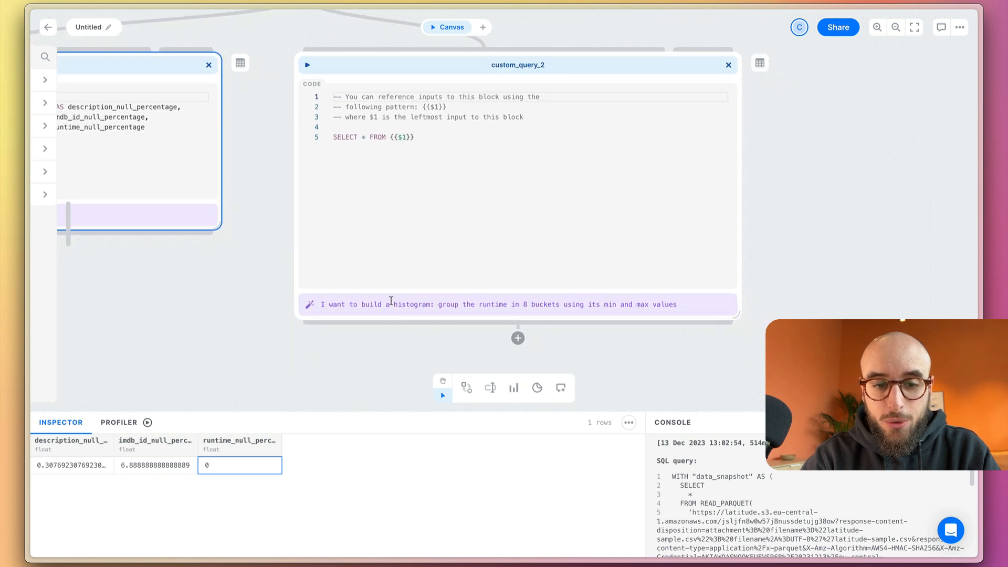
click(380, 70)
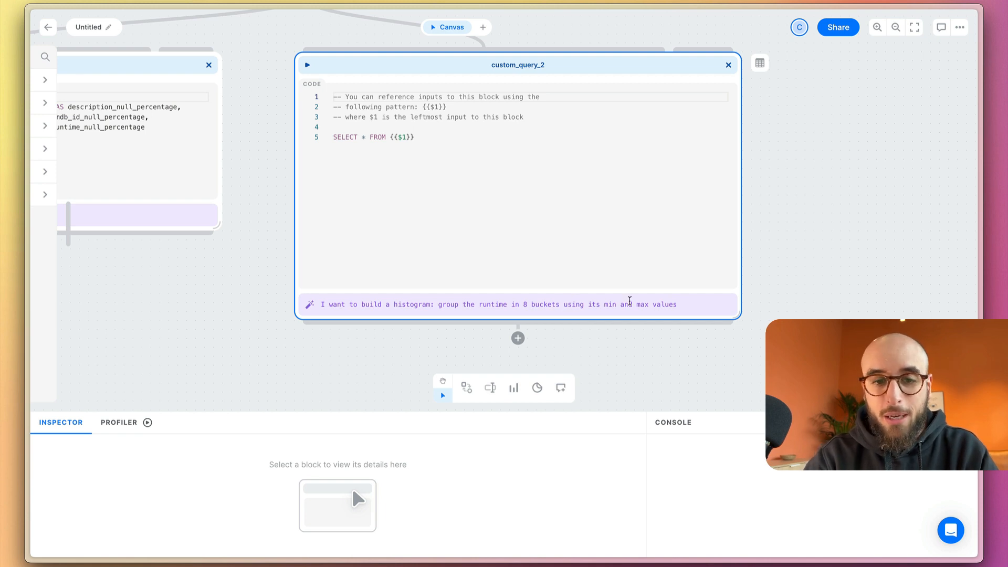
click(698, 302)
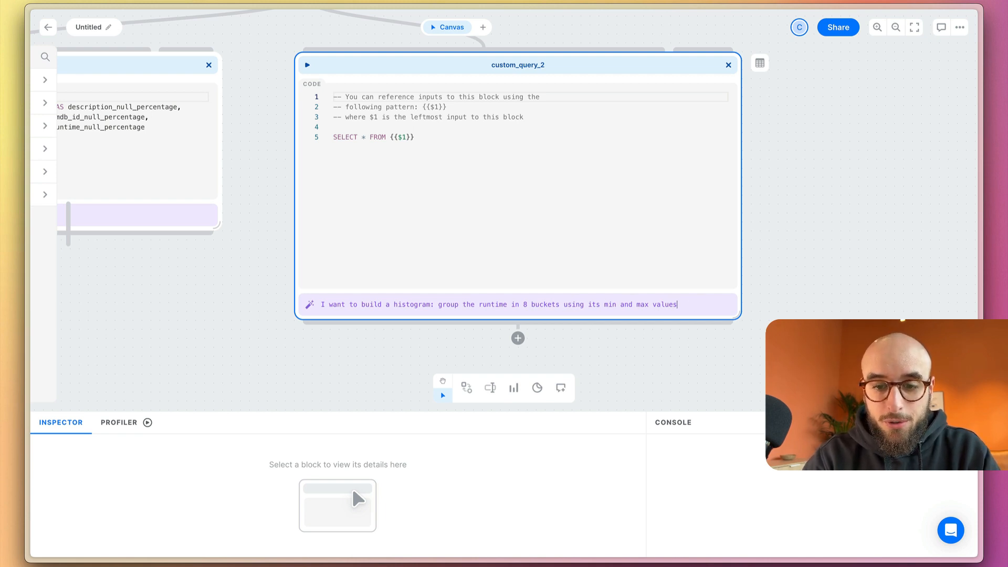
key(Return)
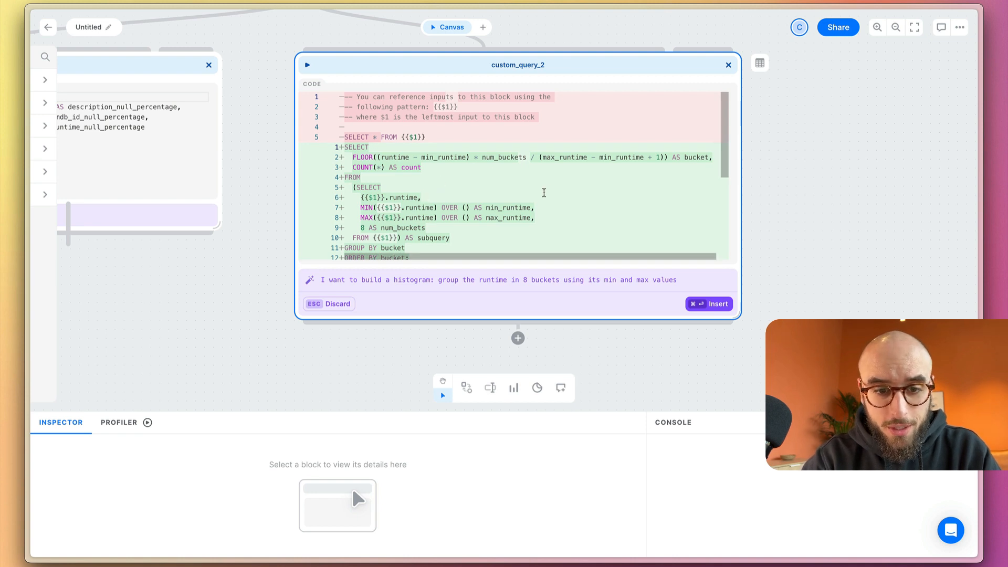
Review the proposed histogram SQL, insert it into custom_query_2 and run the block
scroll(547, 192, down, 3)
scroll(547, 193, up, 2)
scroll(548, 192, up, 2)
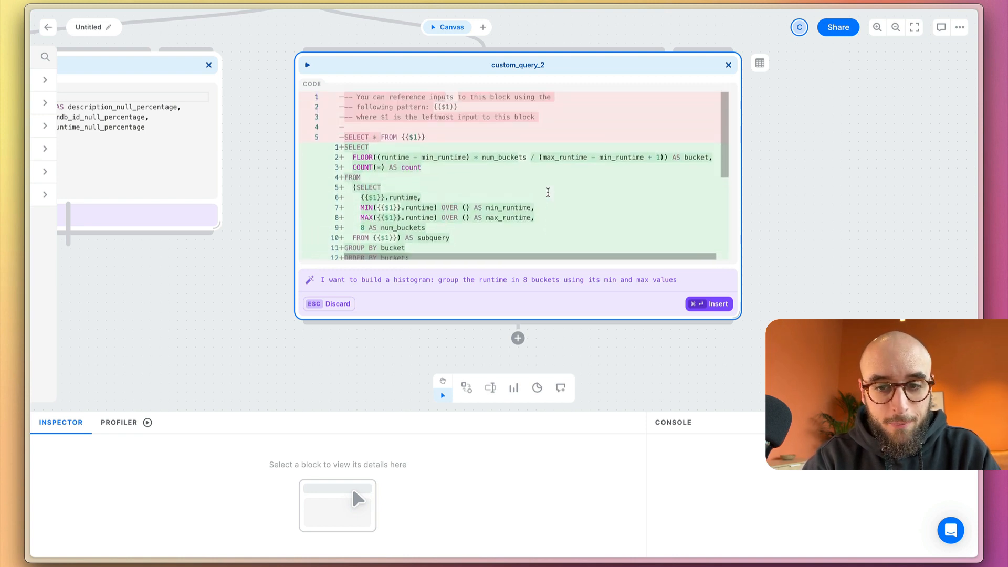
click(701, 310)
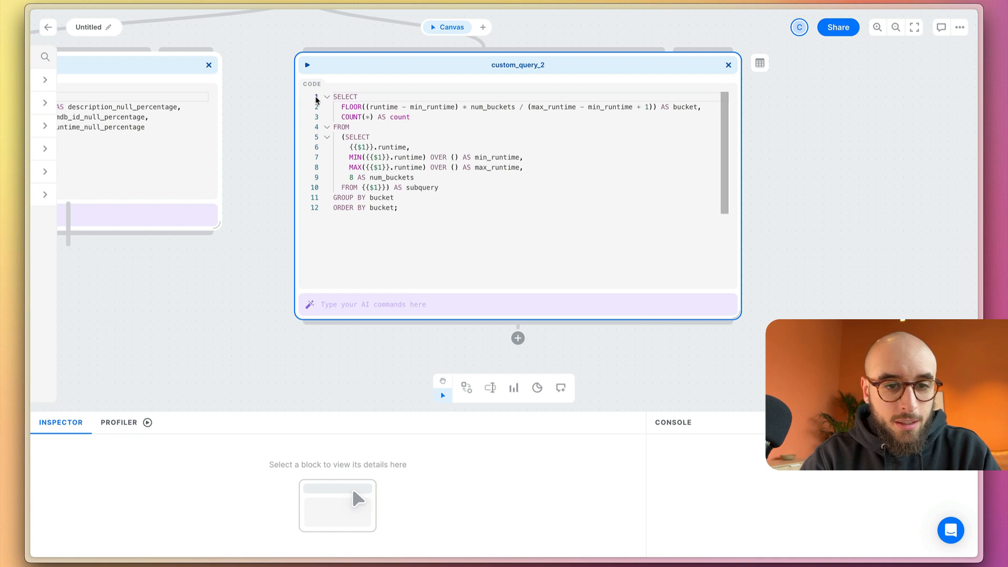
click(309, 66)
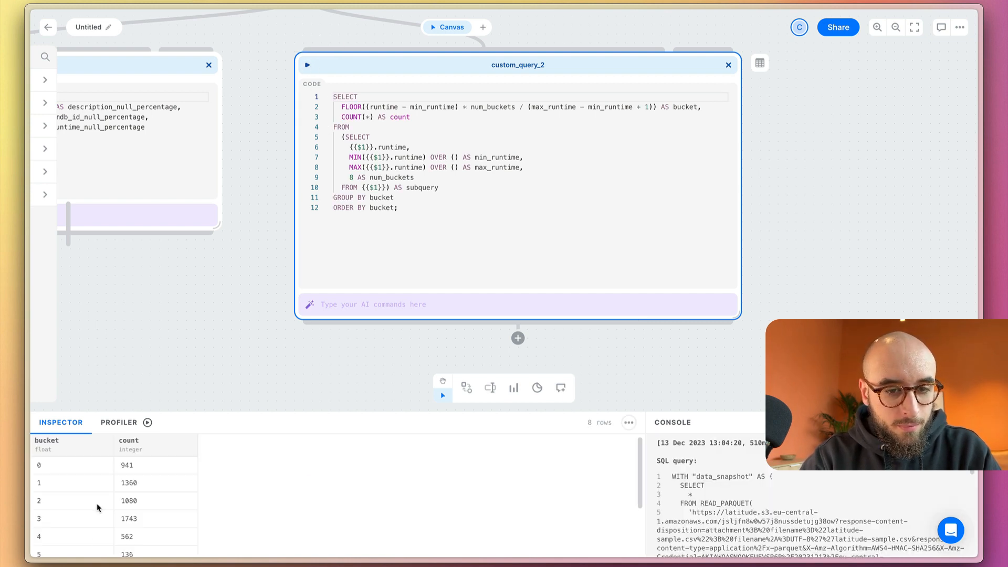
Examine the bucket numbers and their counts across all rows of the custom_query_2 result
scroll(97, 503, down, 3)
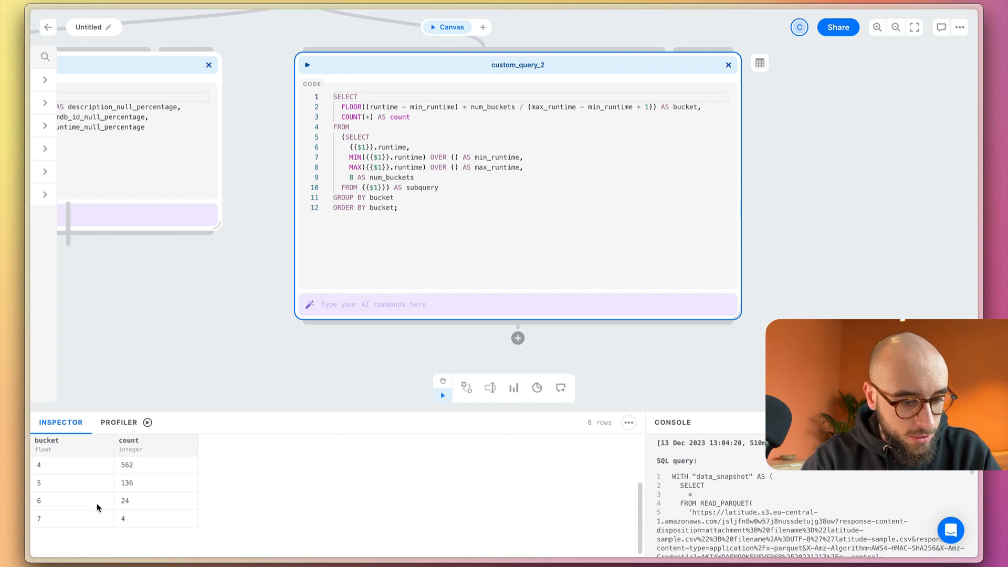
scroll(97, 503, up, 3)
scroll(81, 507, down, 3)
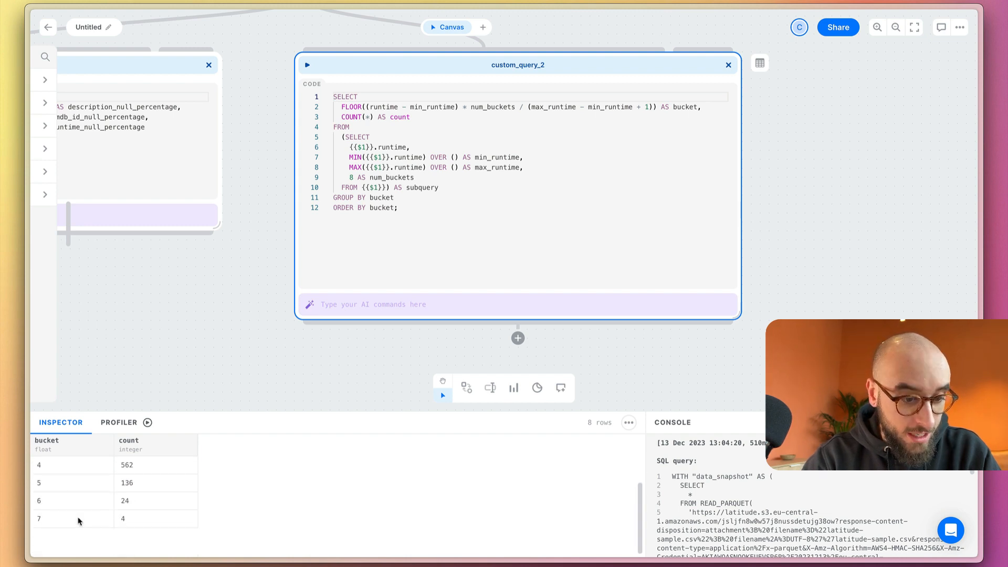
click(74, 516)
scroll(73, 512, up, 3)
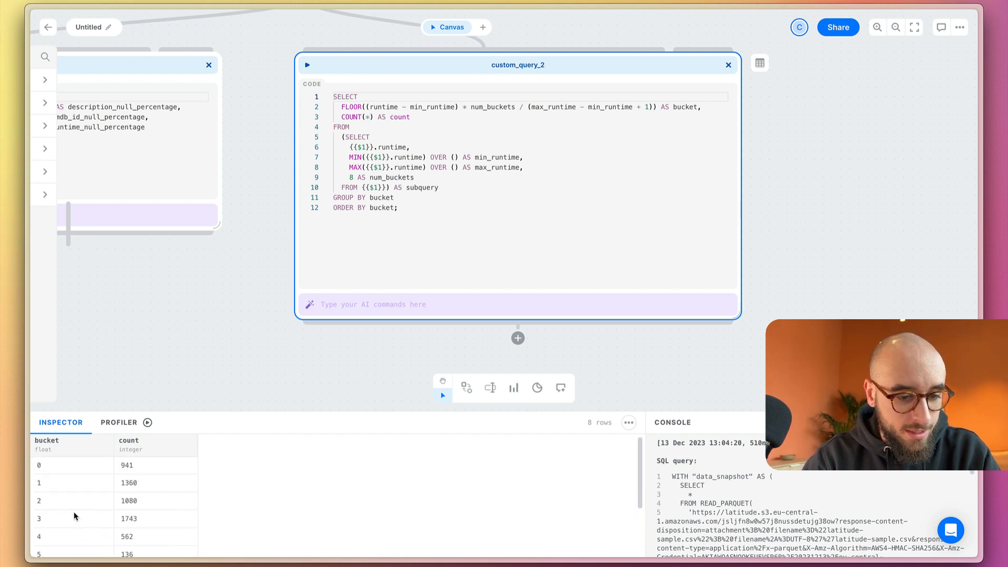
click(99, 469)
click(124, 469)
click(98, 483)
click(147, 487)
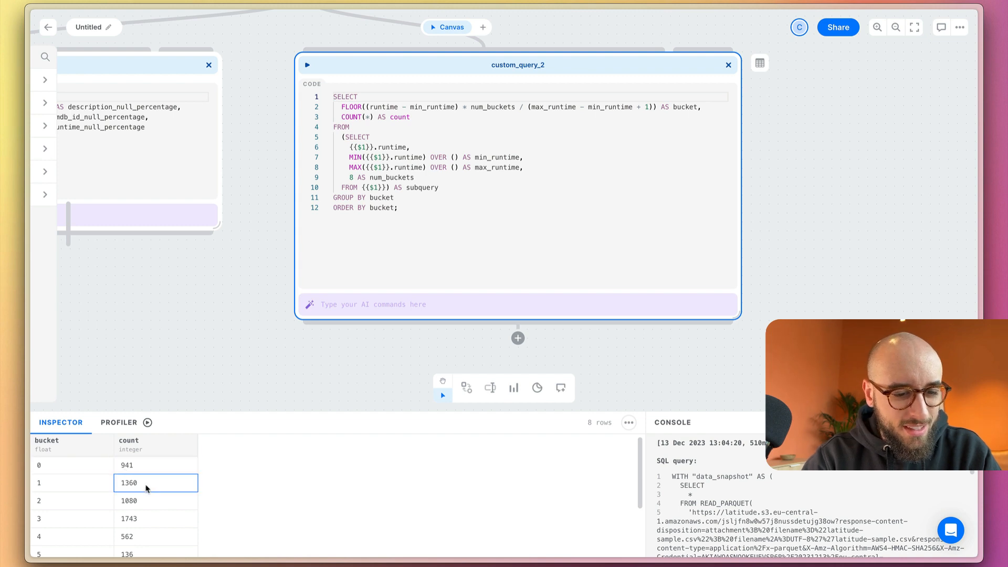
click(72, 501)
click(79, 518)
click(149, 520)
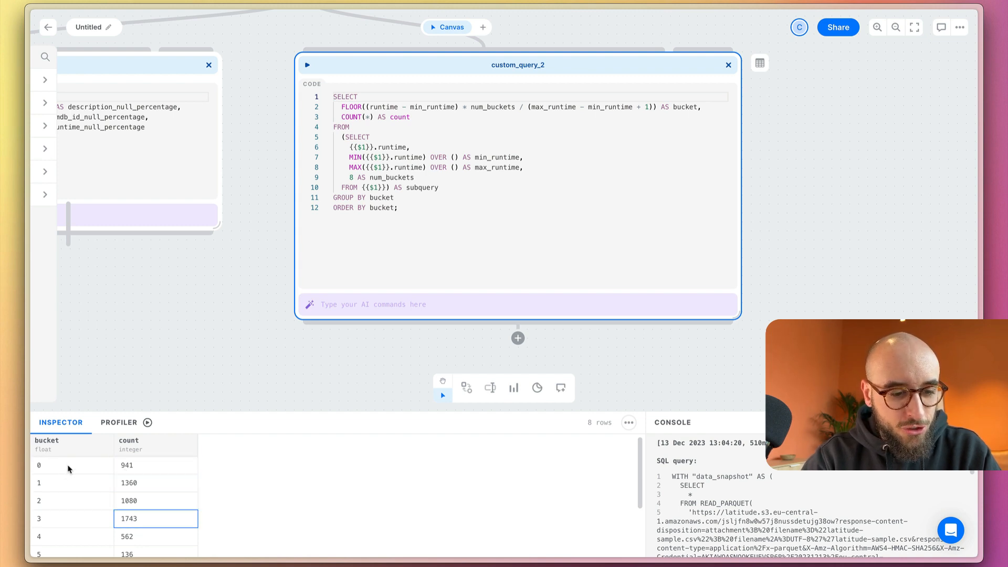
drag(69, 466, 69, 522)
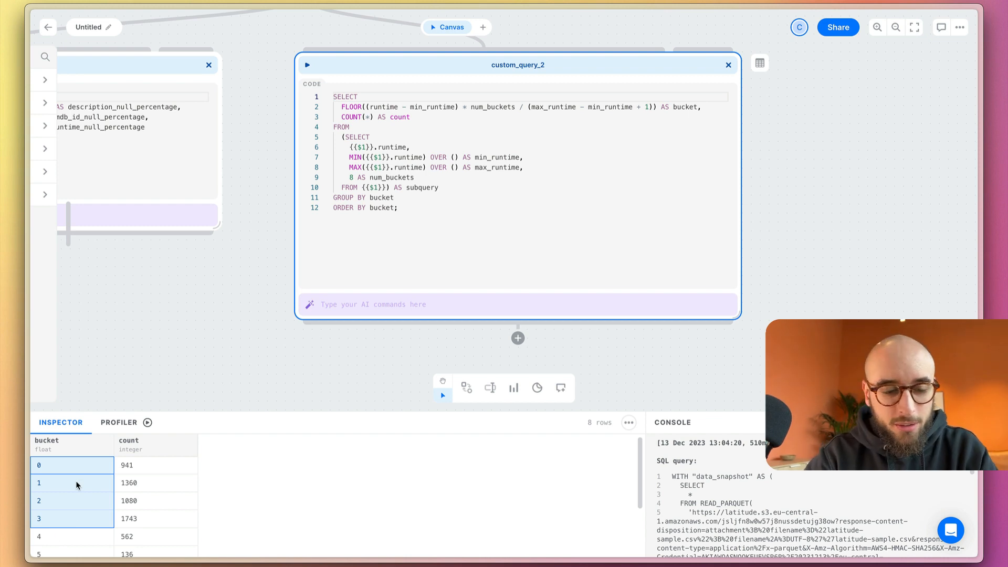
click(131, 469)
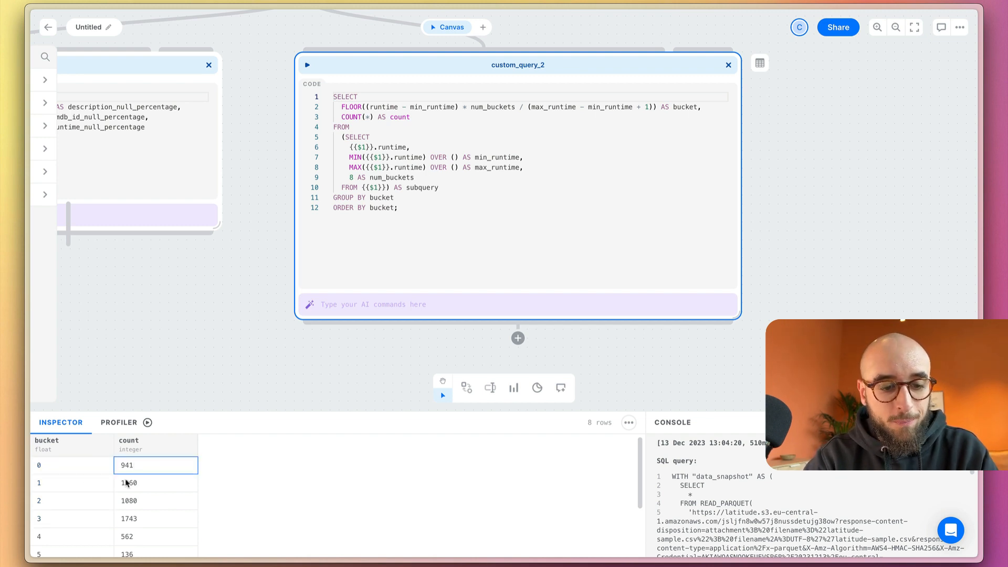
Ask the custom_query_2 AI: "instead of the number of the bucket, I want to see the starting number of the range"
click(511, 306)
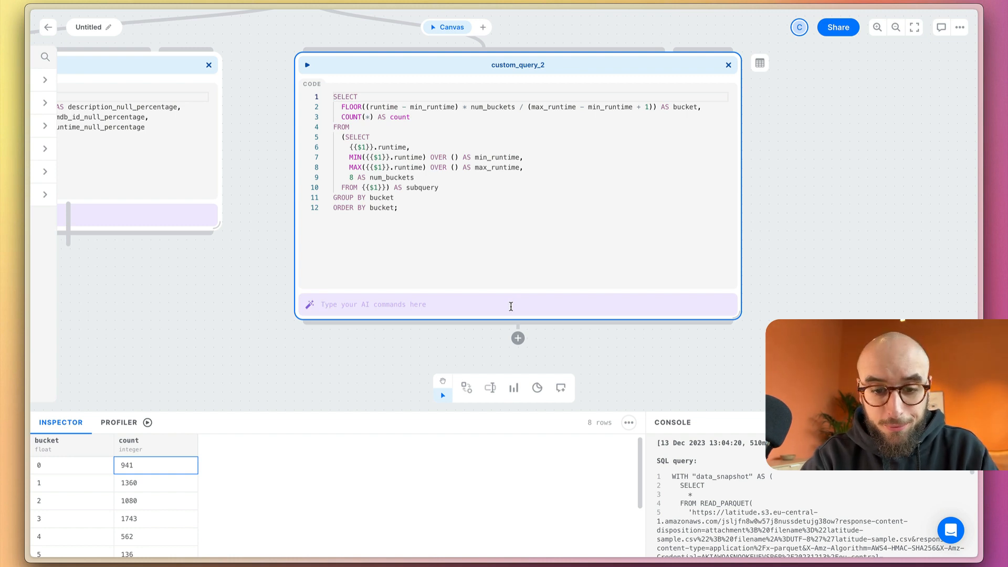
text(instead of the number of the bucket, I want to see the starting number of the range)
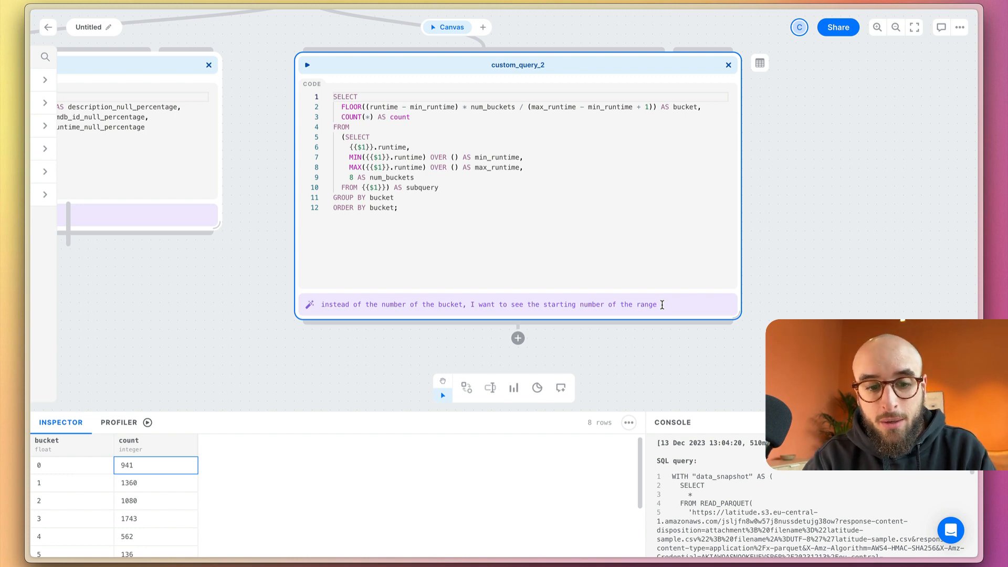
key(Return)
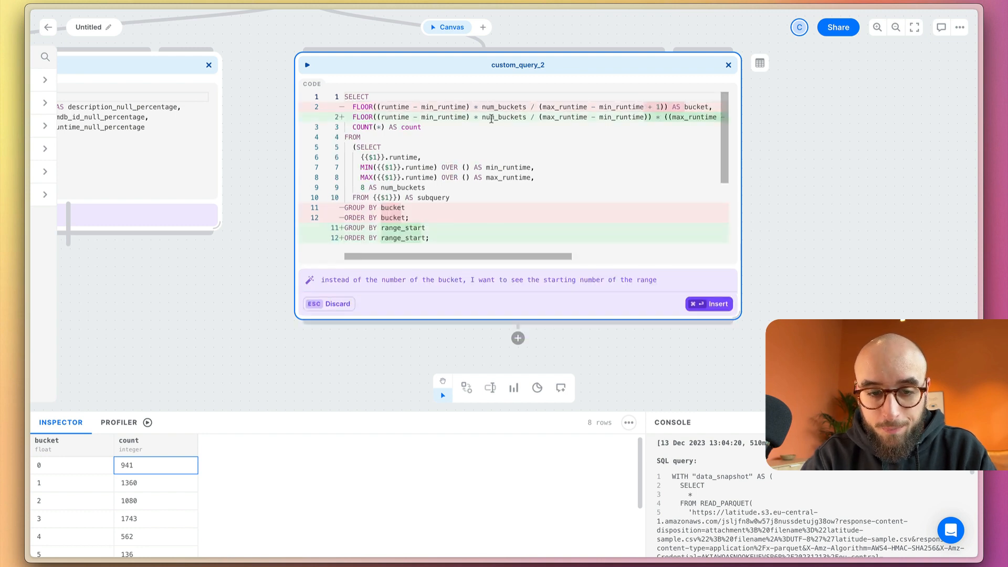
Review the proposed range_start change in full, insert it into custom_query_2 and run the block
scroll(601, 137, right, 8)
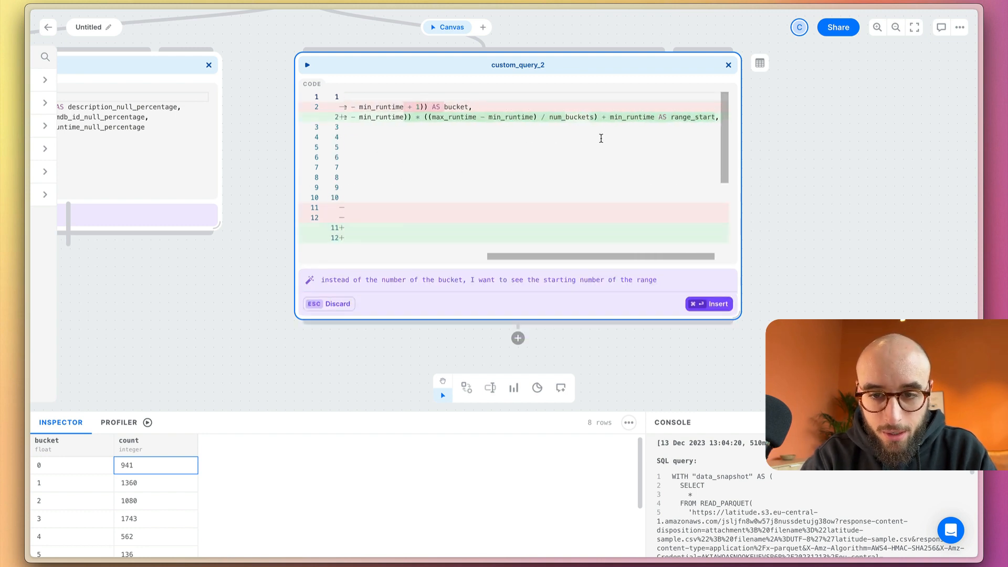
scroll(480, 139, left, 8)
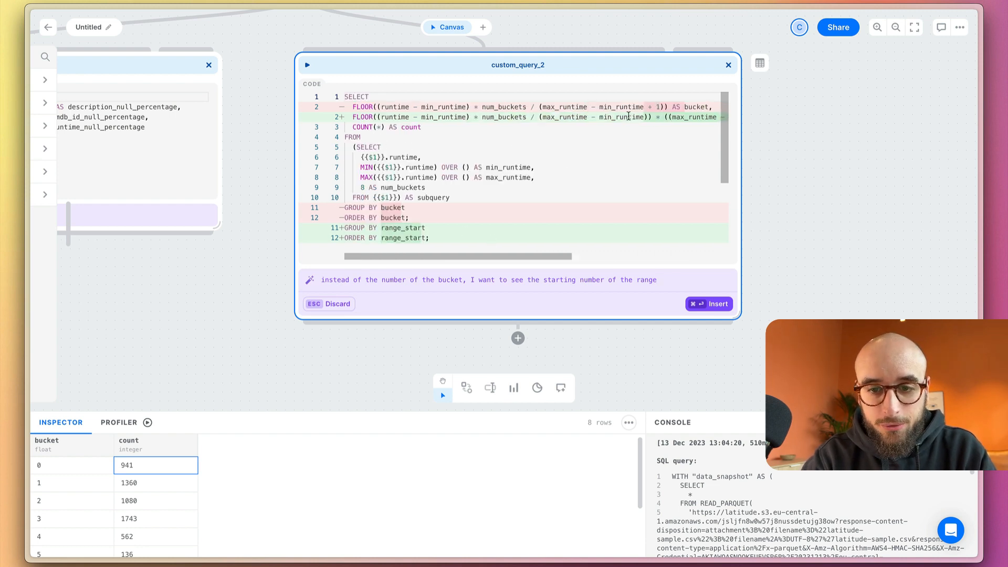
click(700, 304)
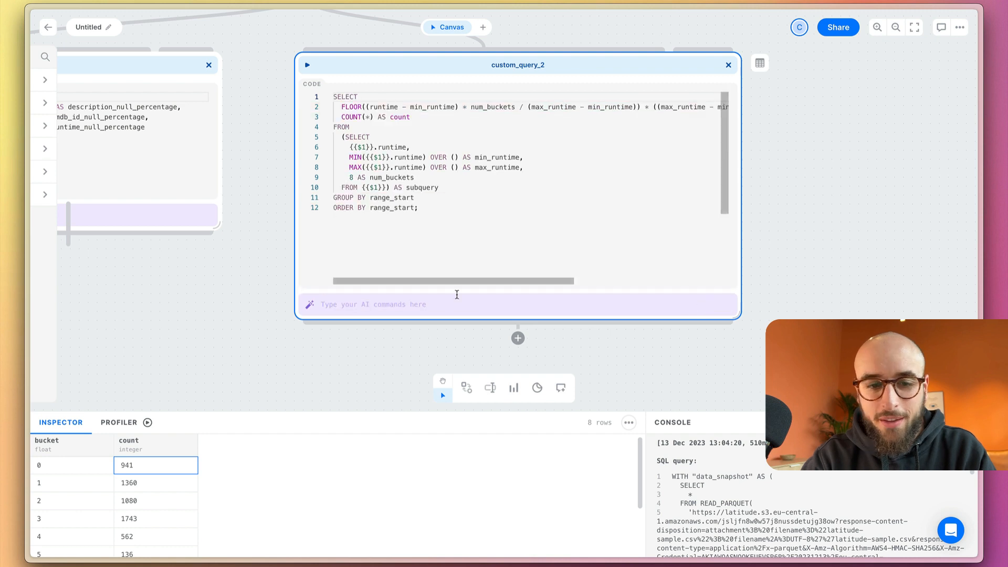
click(308, 65)
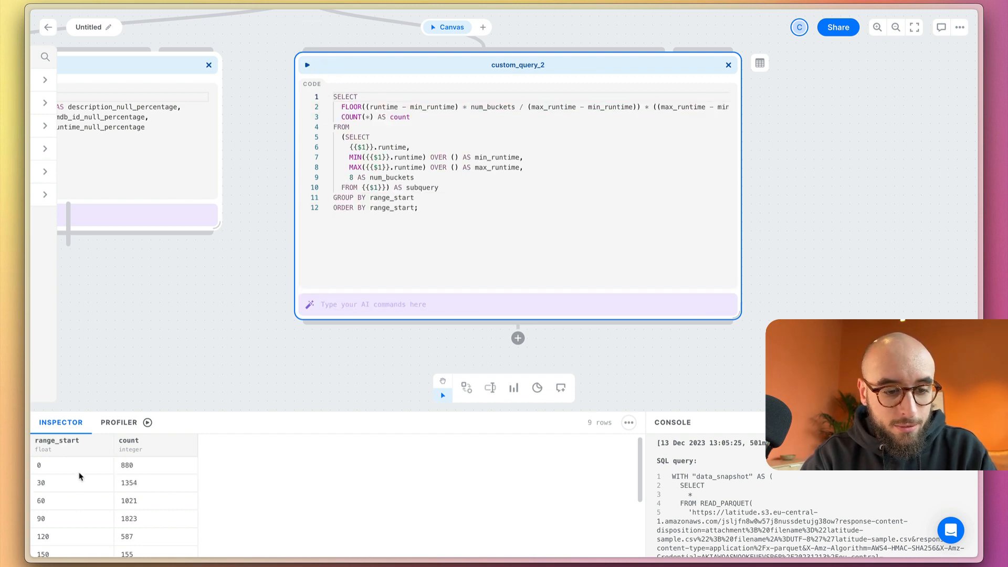
Compare the range_start values with their counts in the first rows of the updated query result
drag(80, 466, 126, 525)
click(105, 486)
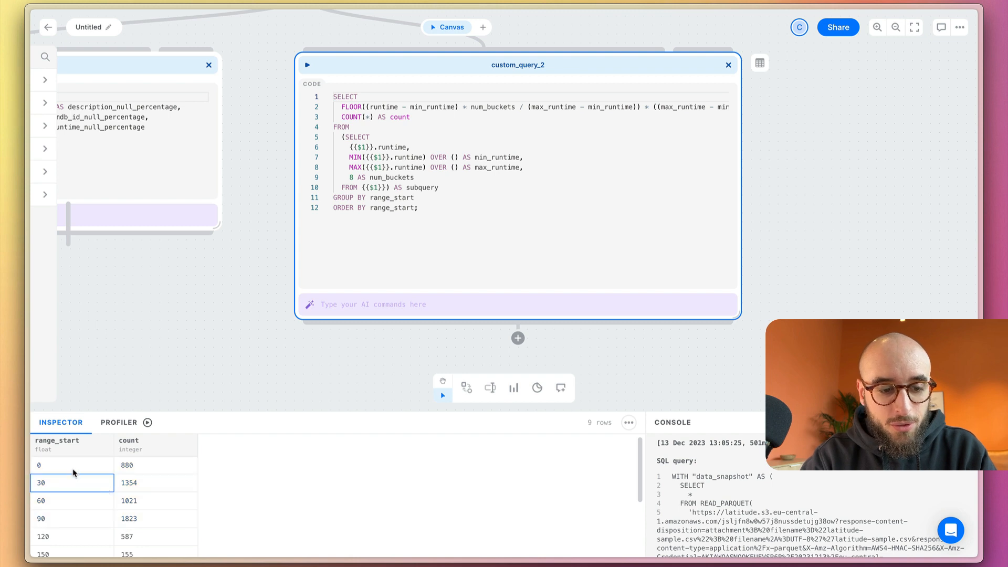
click(76, 471)
click(135, 471)
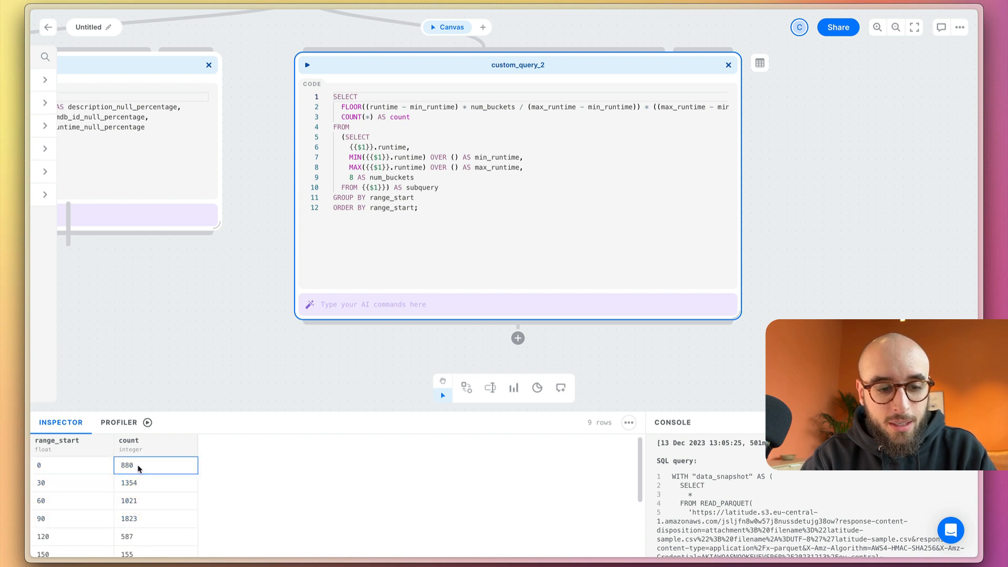
click(70, 468)
click(67, 488)
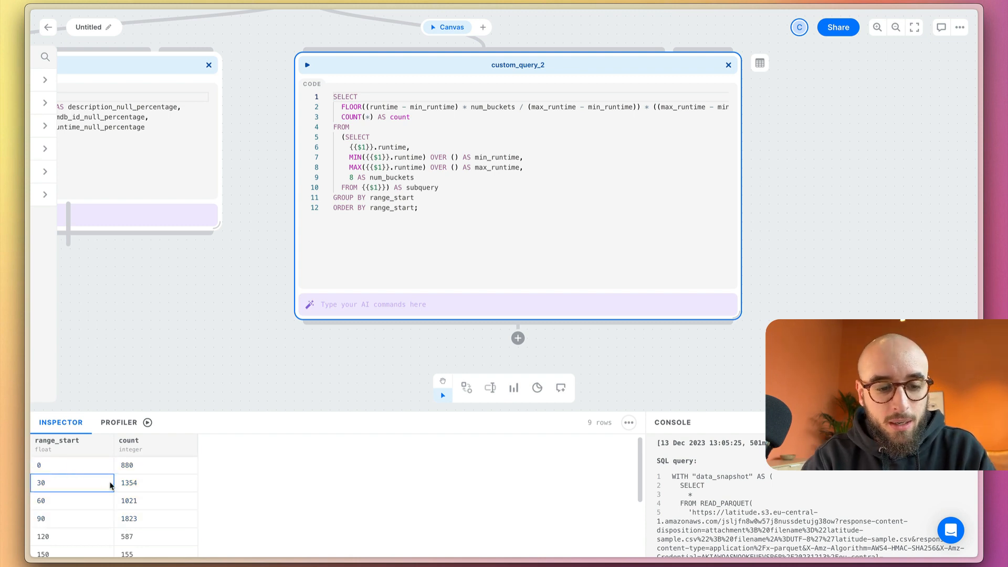
click(157, 483)
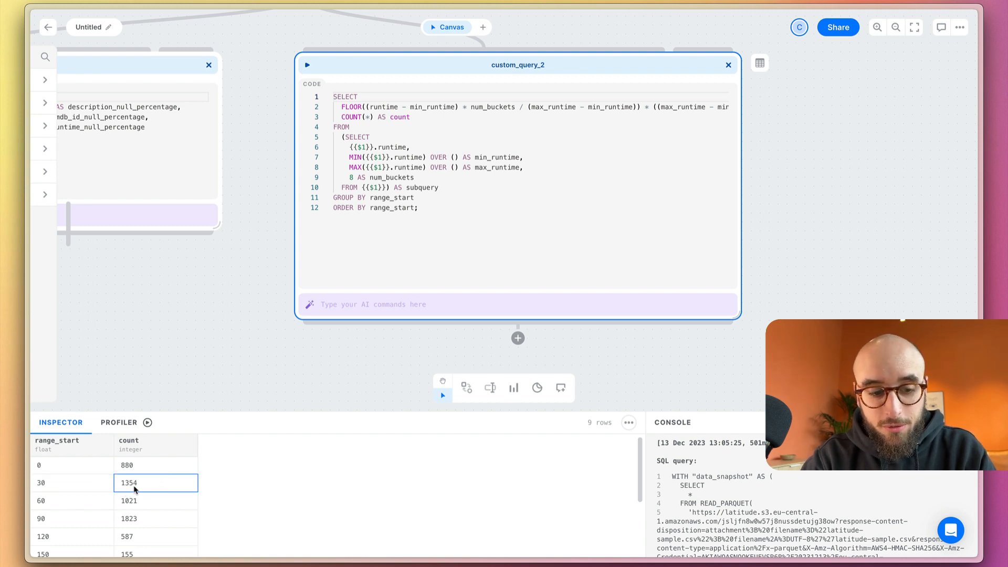
click(80, 489)
click(77, 504)
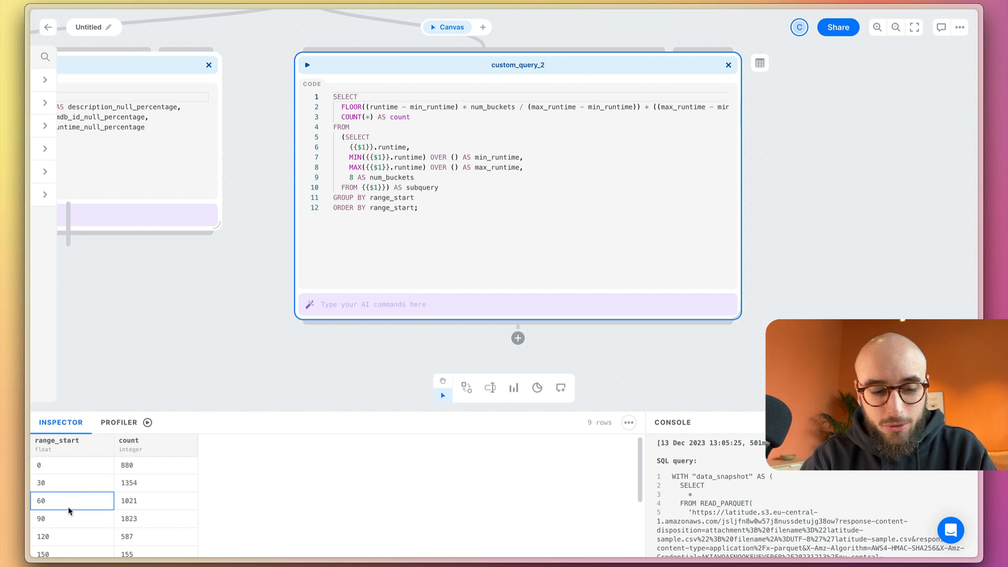
Add a bar chart block fed by custom_query_2 and enlarge it
scroll(216, 295, down, 5)
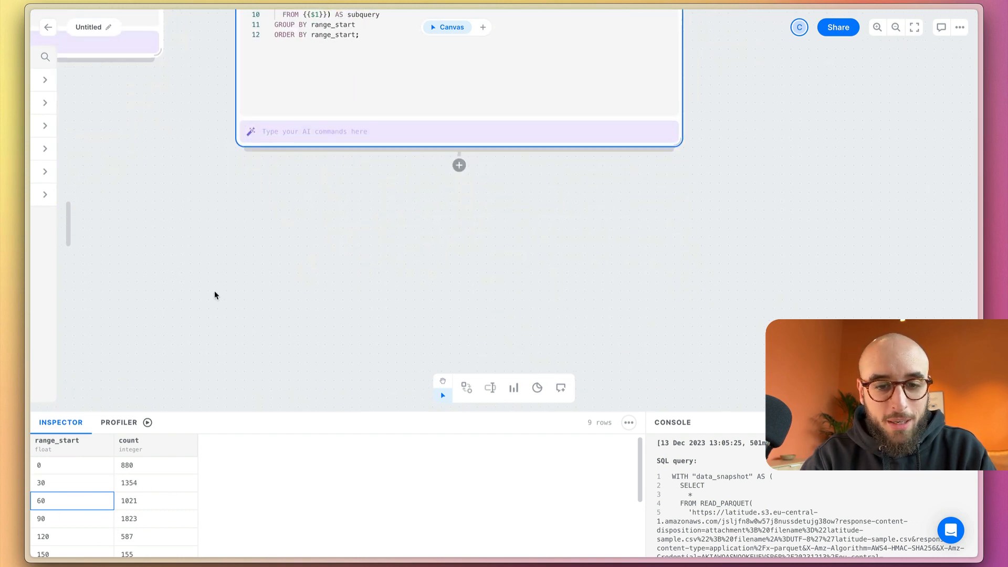
click(460, 167)
scroll(450, 360, down, 5)
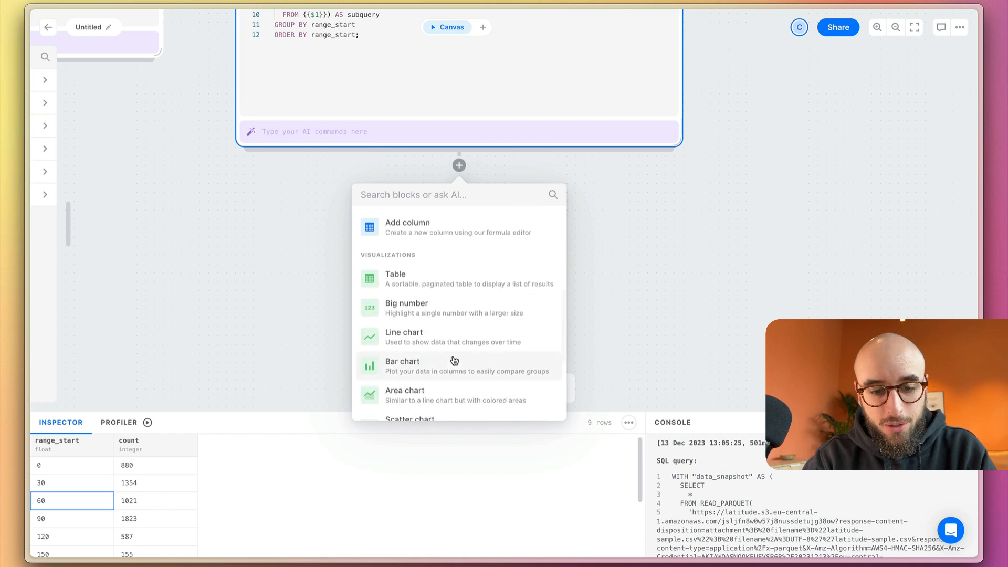
click(423, 366)
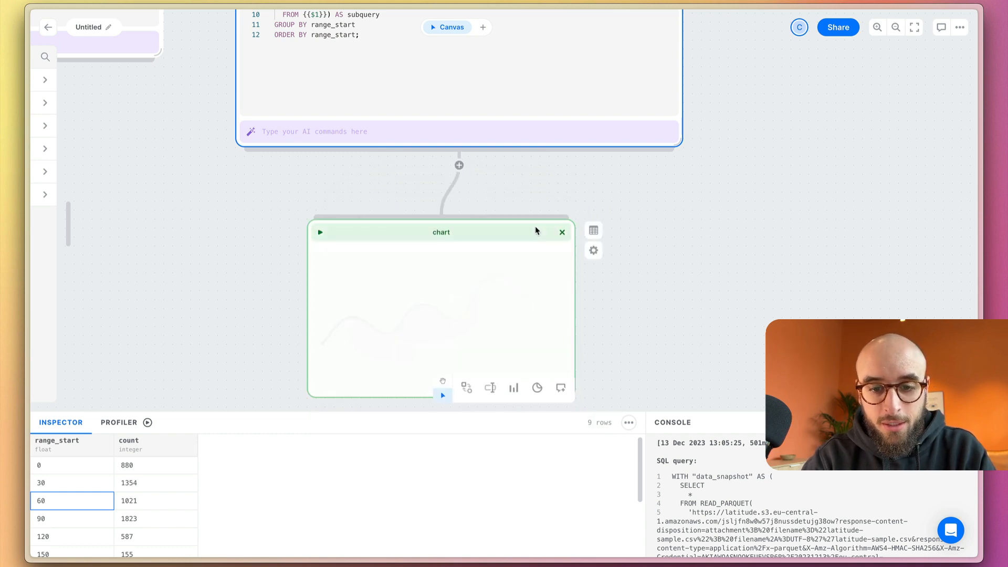
drag(536, 231, 581, 266)
scroll(655, 268, down, 5)
scroll(664, 158, up, 3)
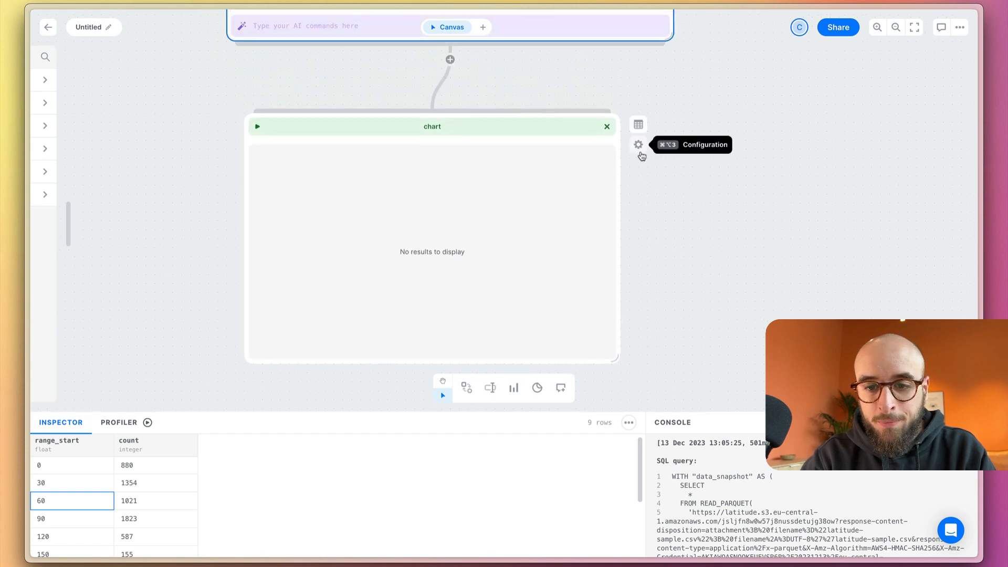
Open the chart's configuration and set range_start as the dimension on the horizontal axis
click(640, 148)
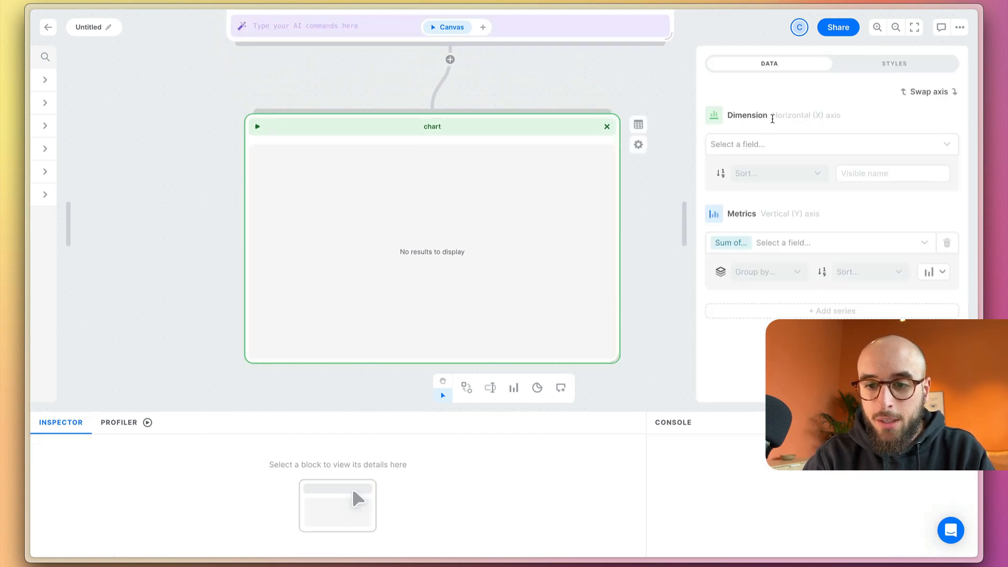
click(793, 141)
scroll(628, 73, down, 1)
scroll(628, 73, right, 1)
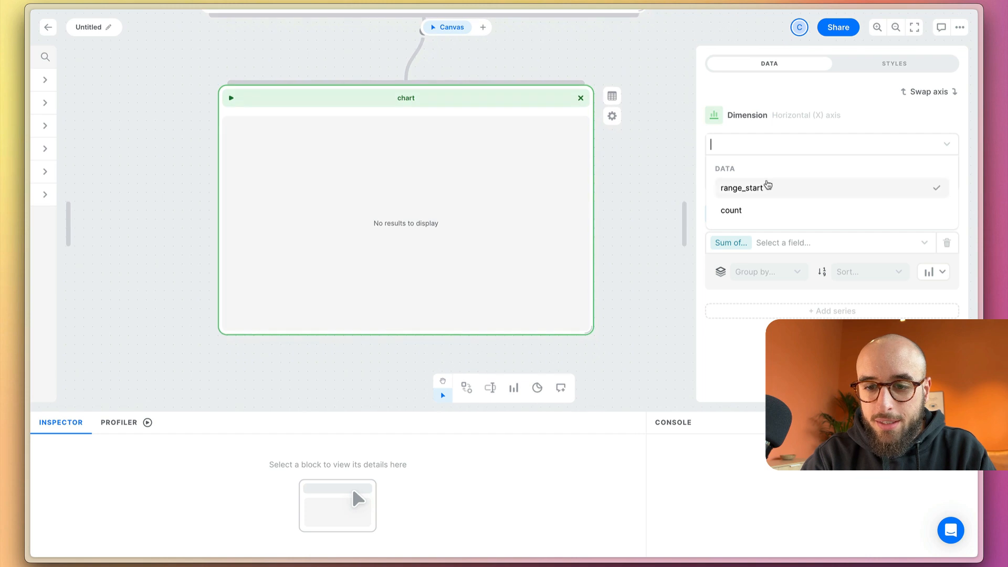
click(758, 188)
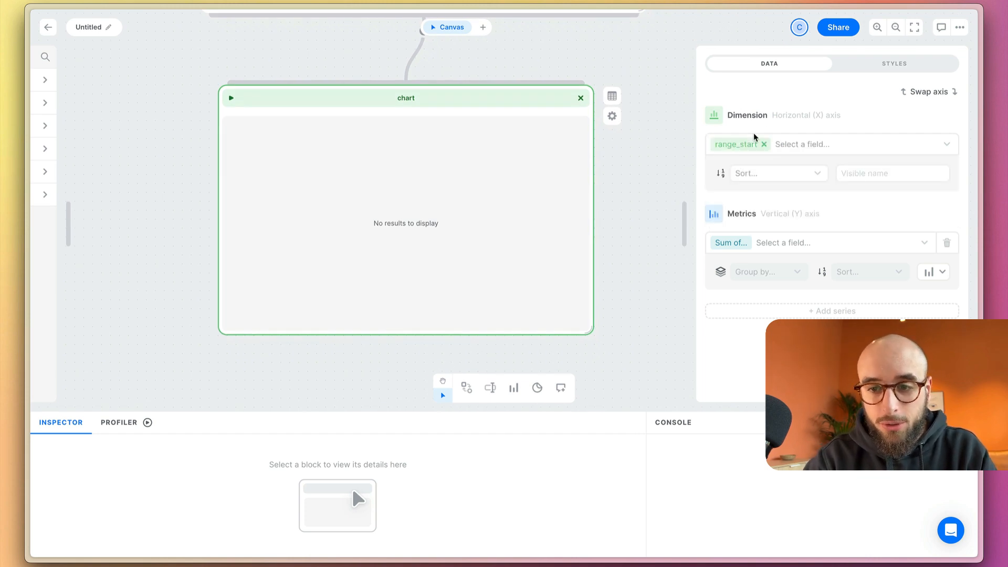
Set the chart's vertical-axis metric to the sum of count
click(781, 246)
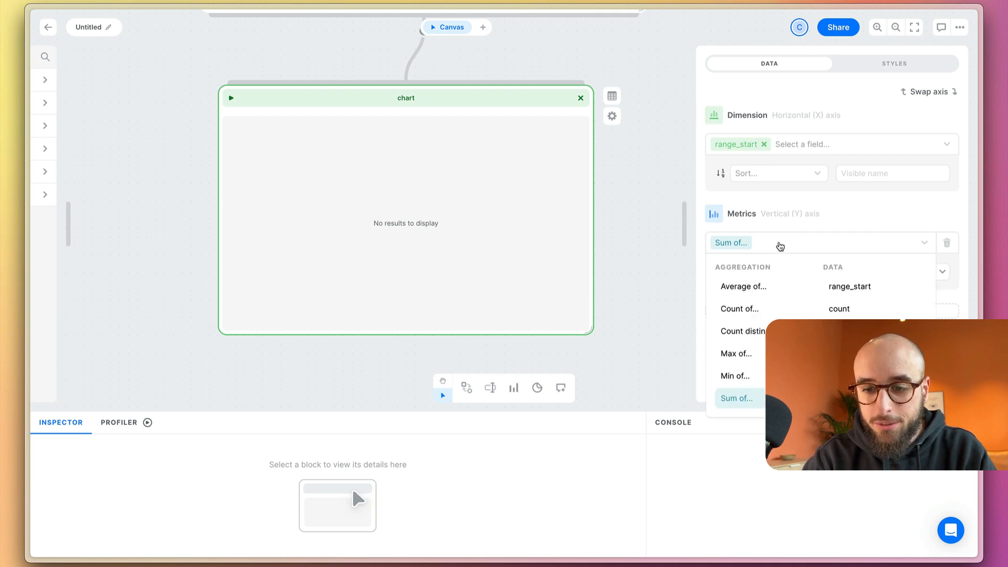
click(843, 309)
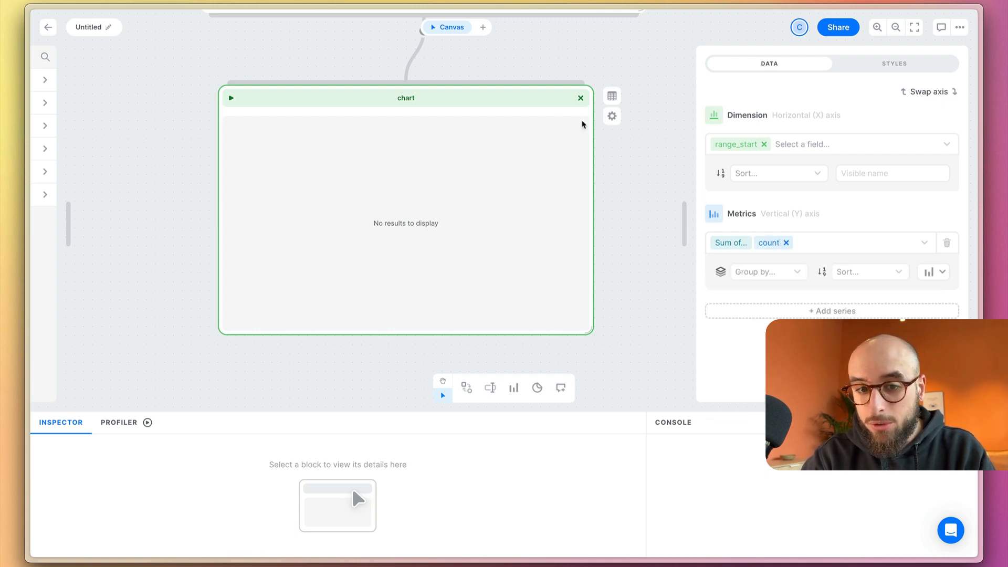
scroll(642, 144, up, 2)
scroll(642, 144, down, 2)
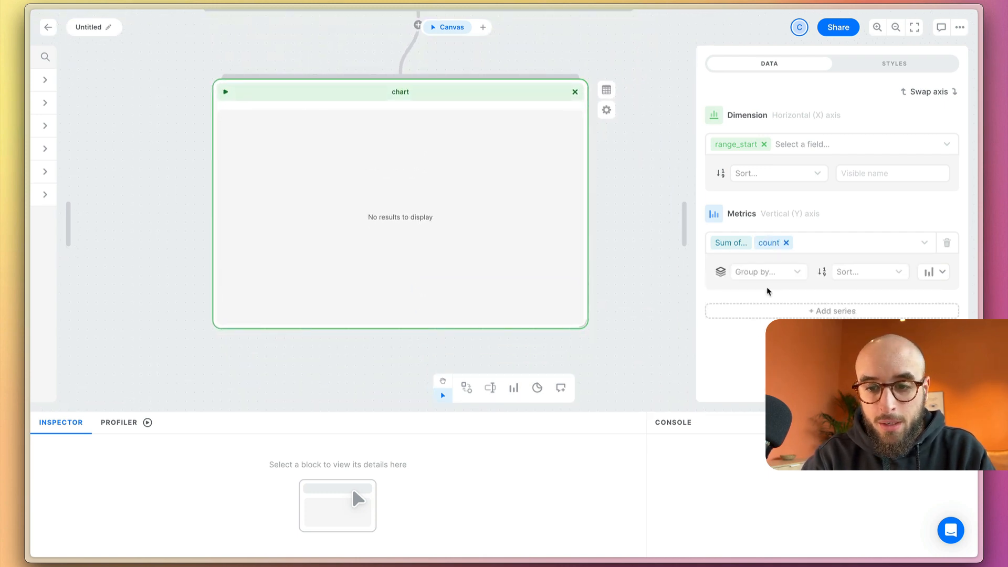
Sort the range_start dimension as Ascendent and run the chart block
click(785, 172)
click(772, 188)
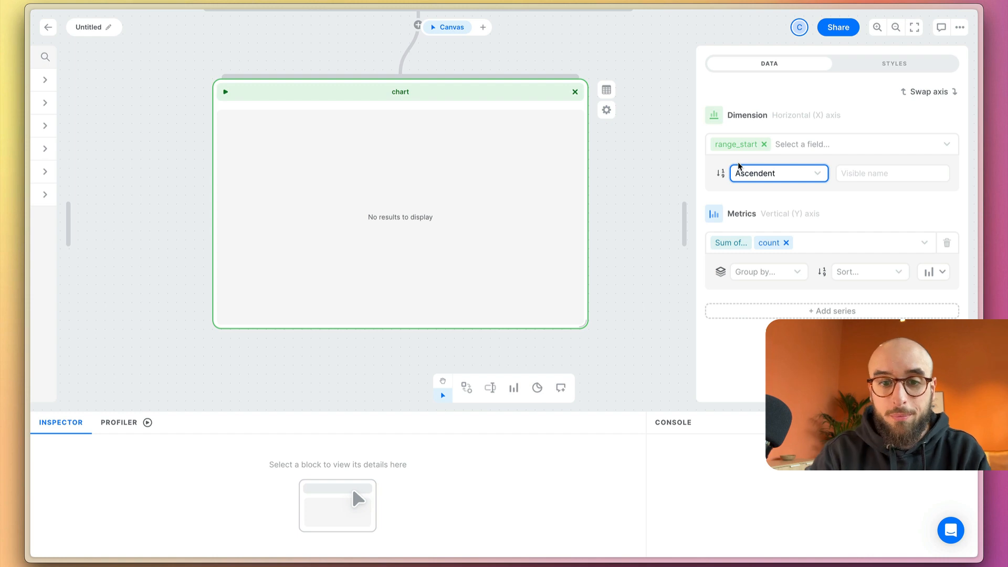
click(224, 94)
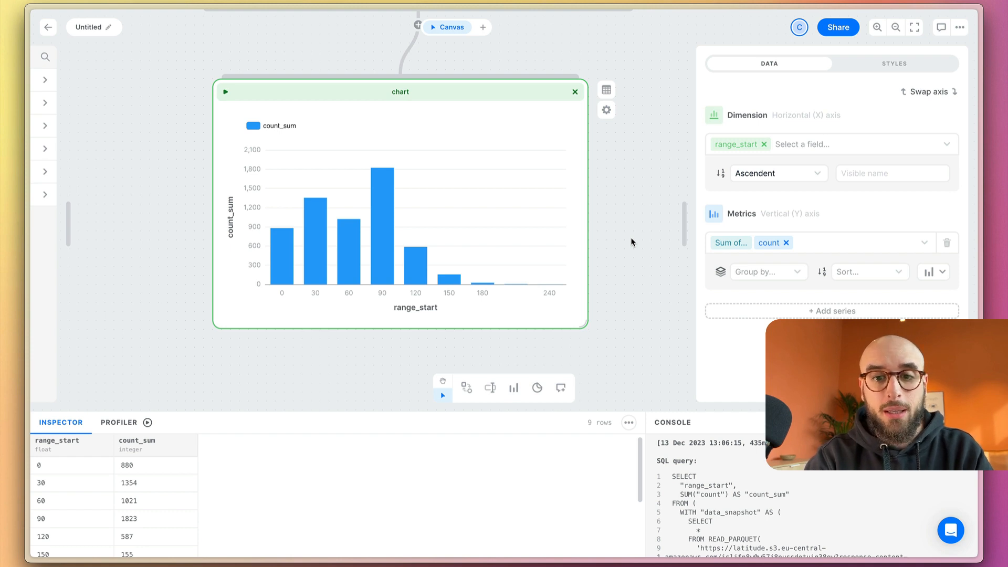
Introduce a typo in custom_query_2 by changing OVER to OVR in the min_runtime line, and run the block
scroll(632, 242, up, 10)
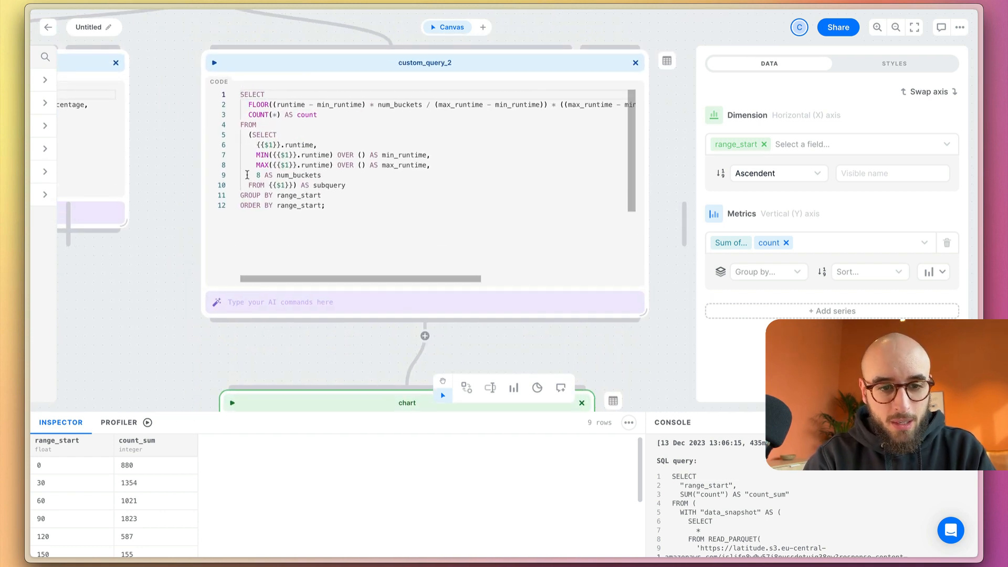
click(348, 156)
key(BackSpace)
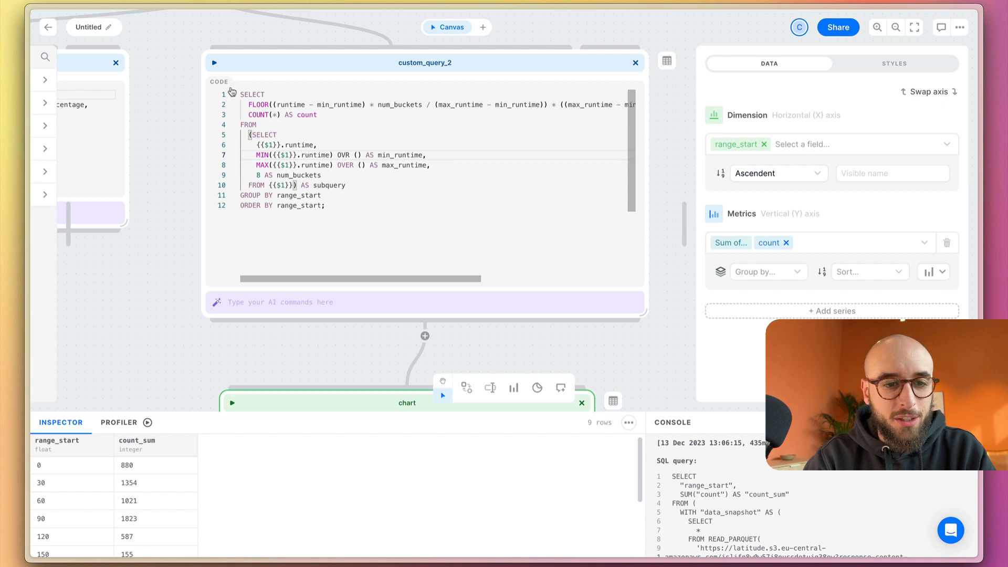
click(214, 62)
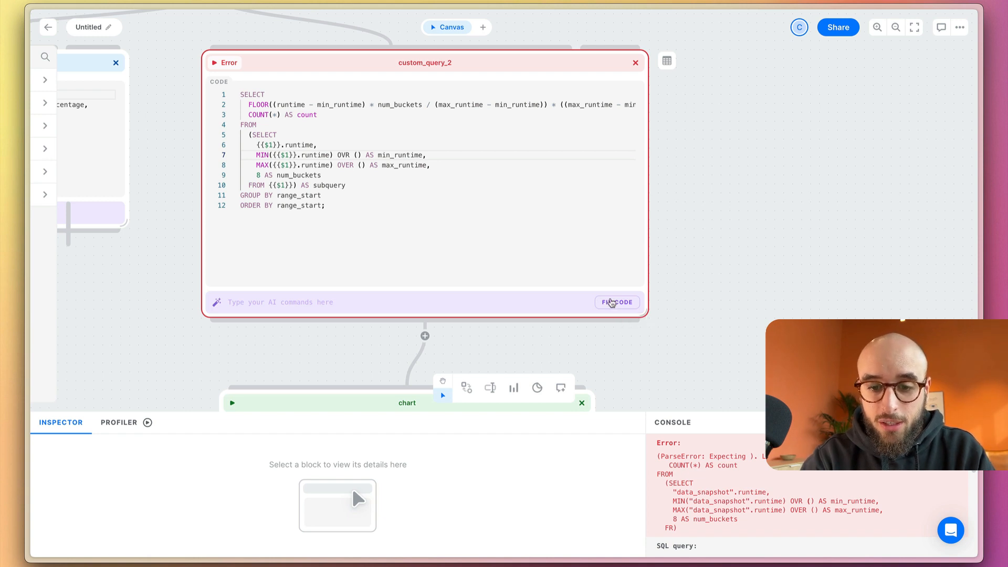
Have the AI fix the code of custom_query_2, review and insert its correction of the min_runtime line, and rerun the block
click(612, 303)
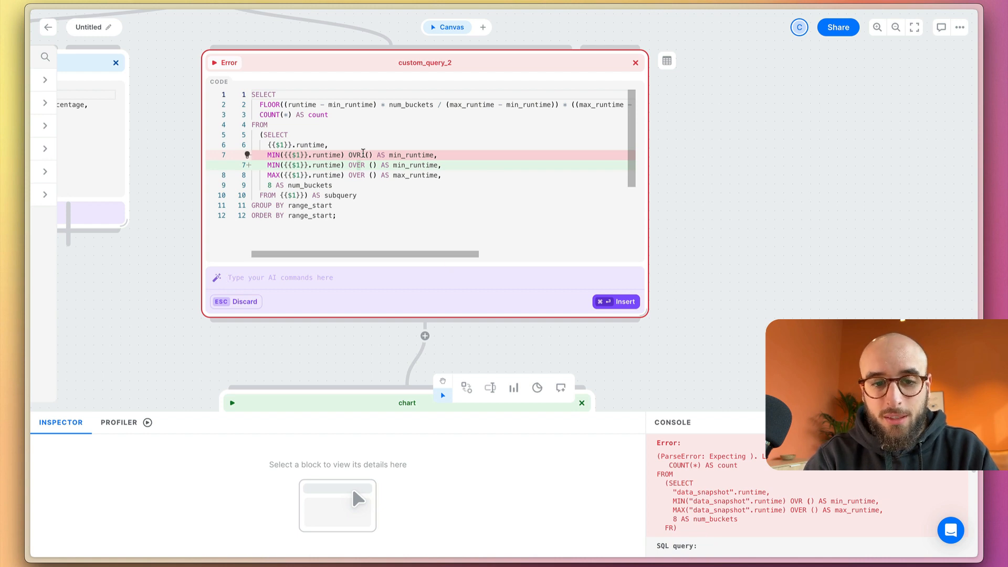
scroll(362, 169, right, 5)
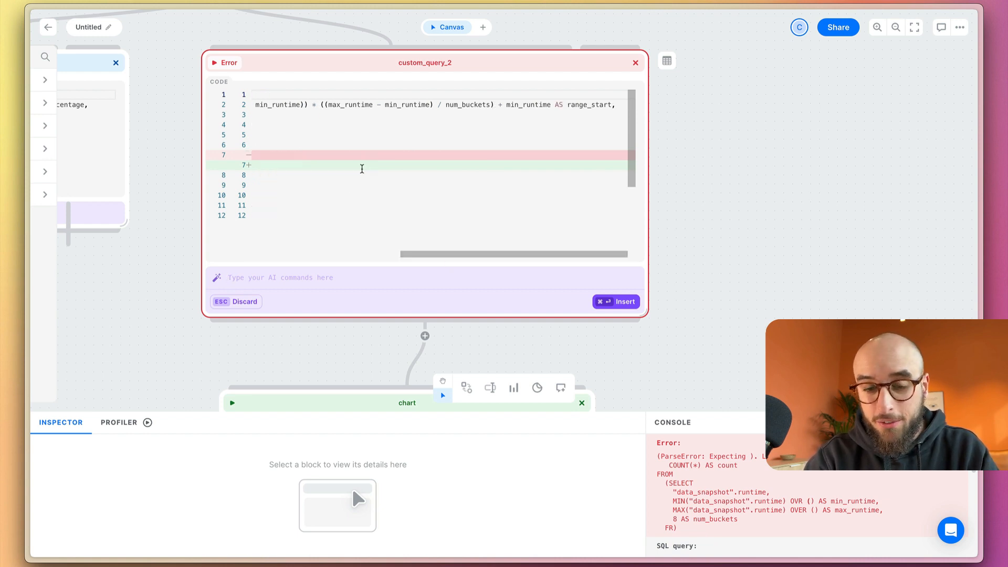
scroll(362, 169, left, 5)
key(super+Return)
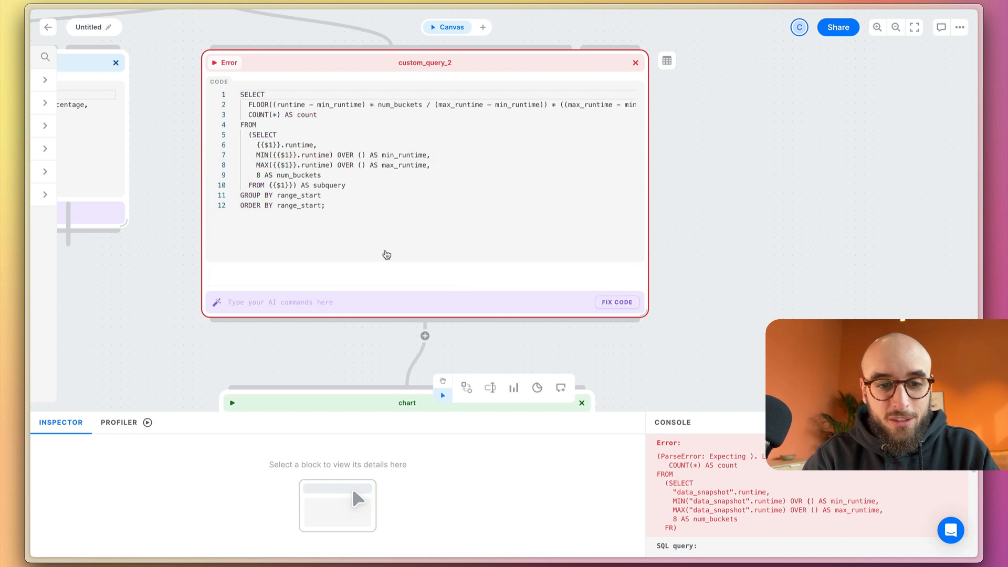
click(215, 63)
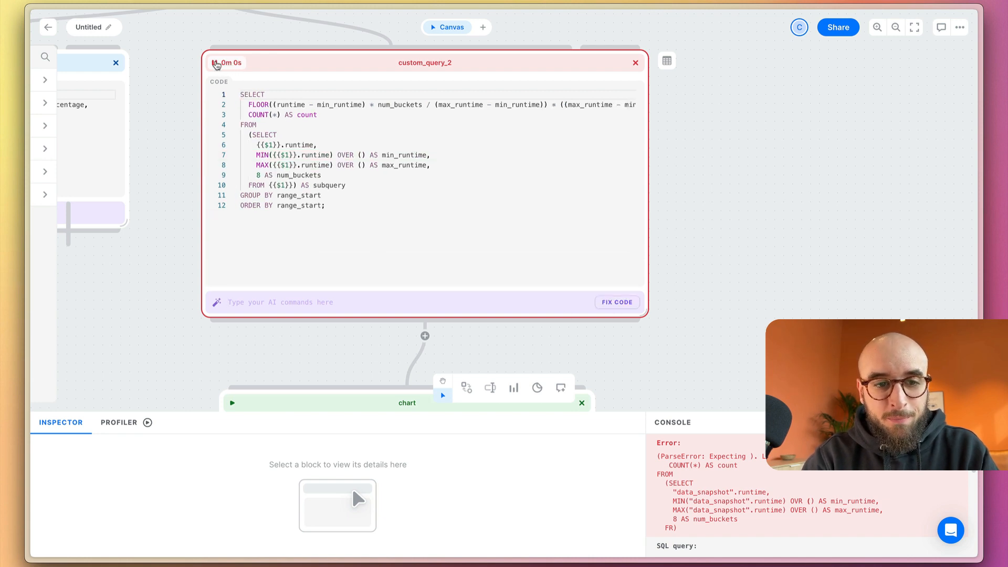